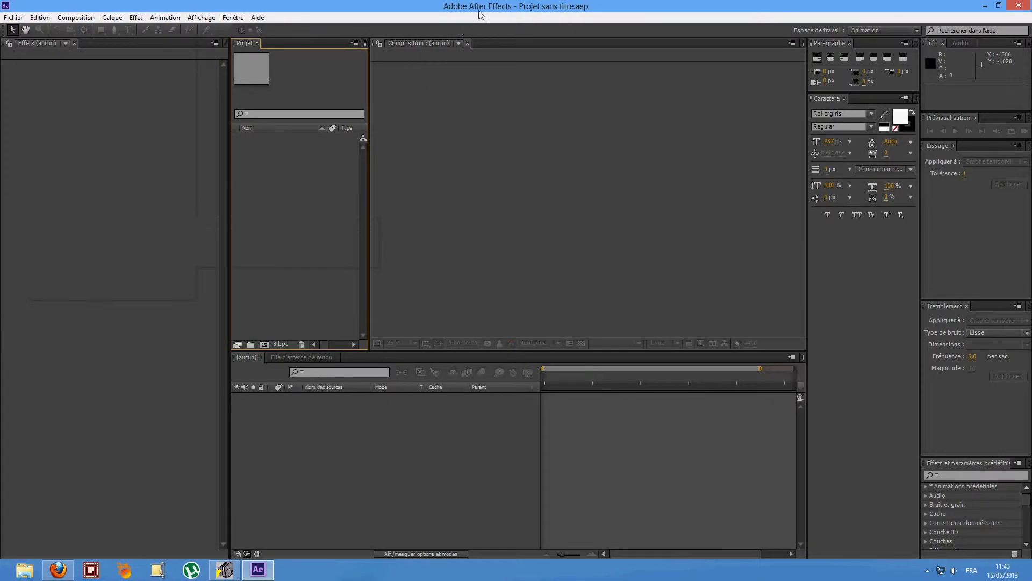
Create a new 1920 × 1080 px composition at 35 frames per second with a 30-second duration and a black background
click(86, 20)
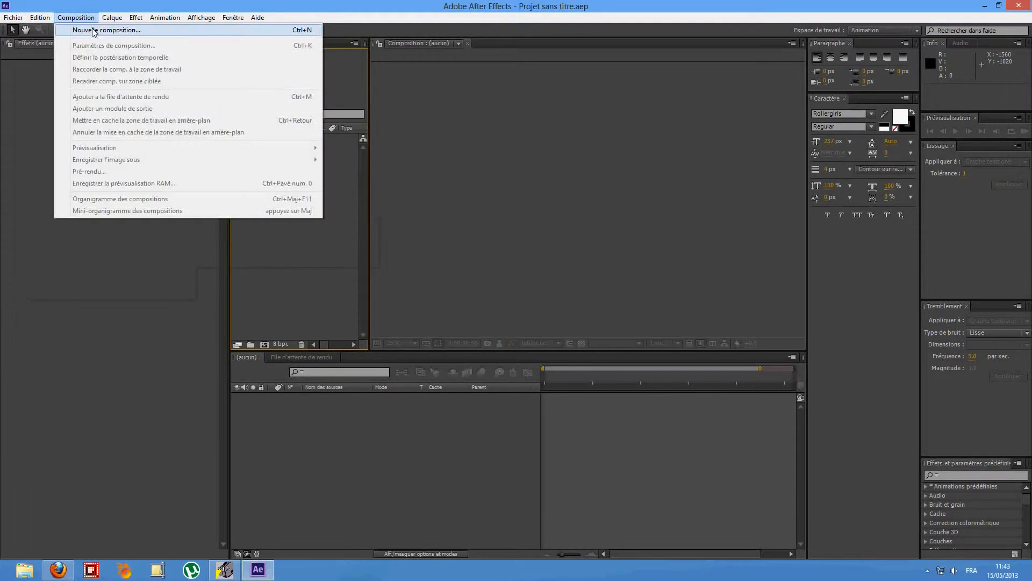
click(75, 28)
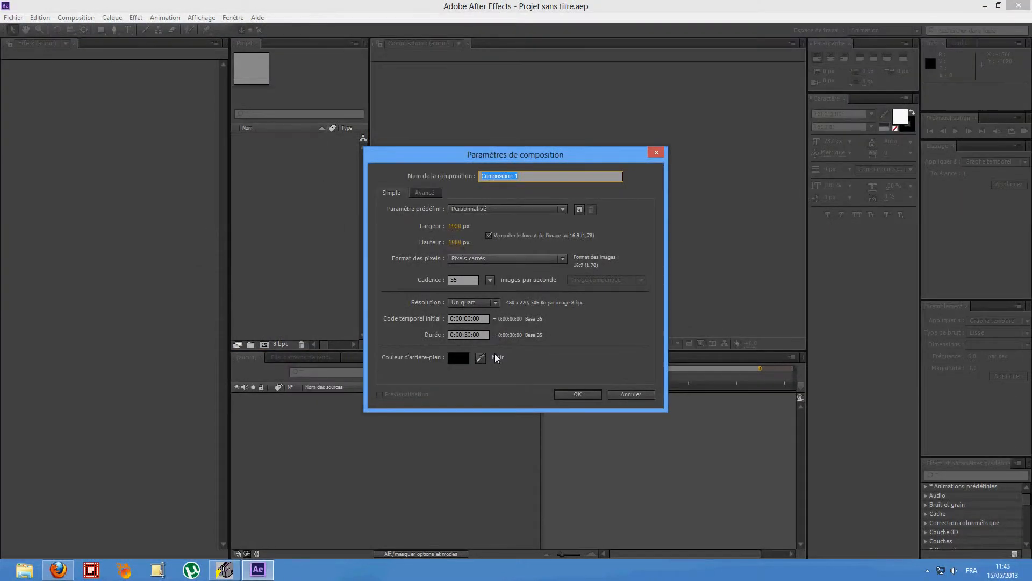
click(572, 394)
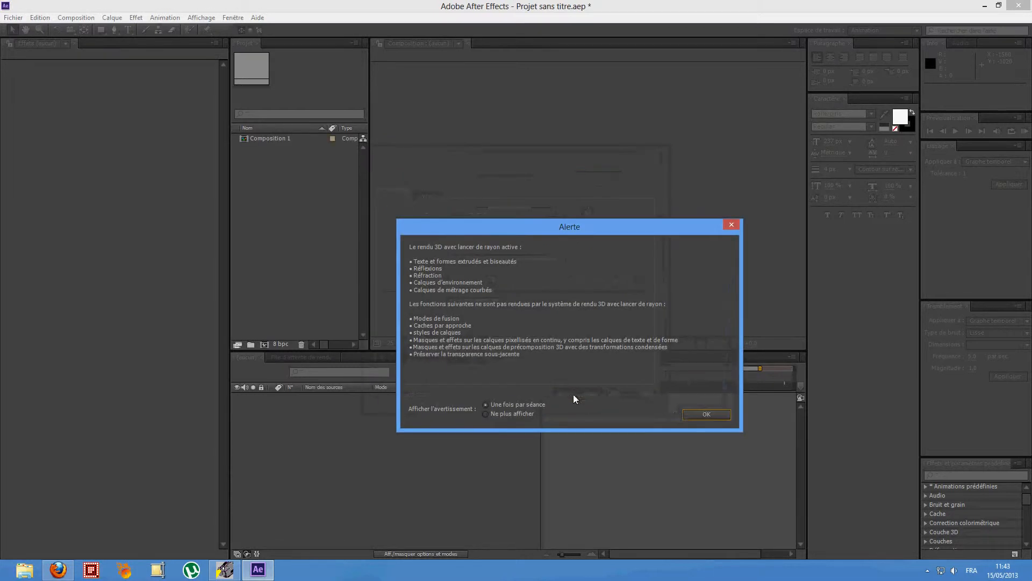
click(689, 414)
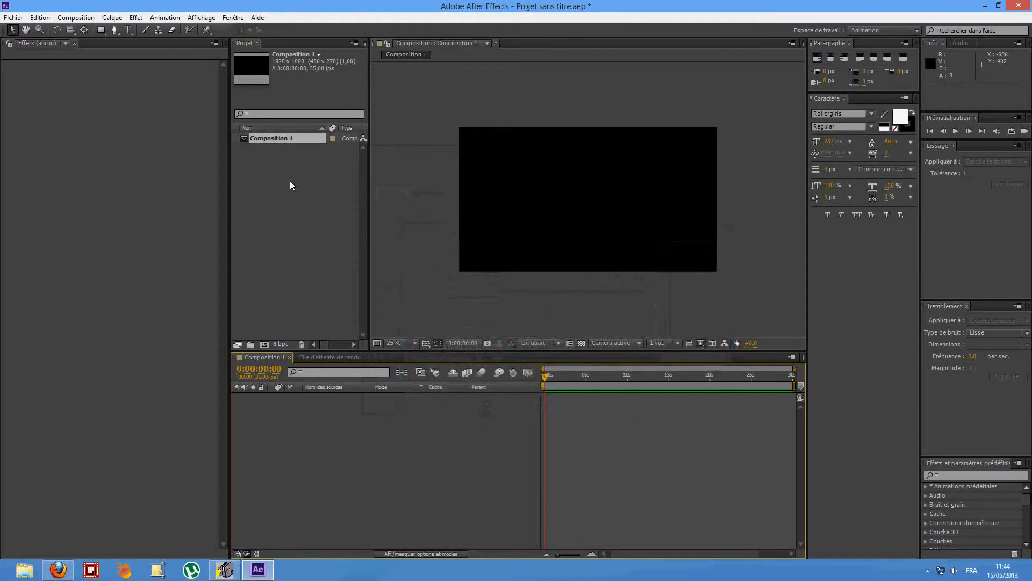
Change the composition's rendering system to 3D classique in its advanced settings
right_click(278, 137)
click(315, 144)
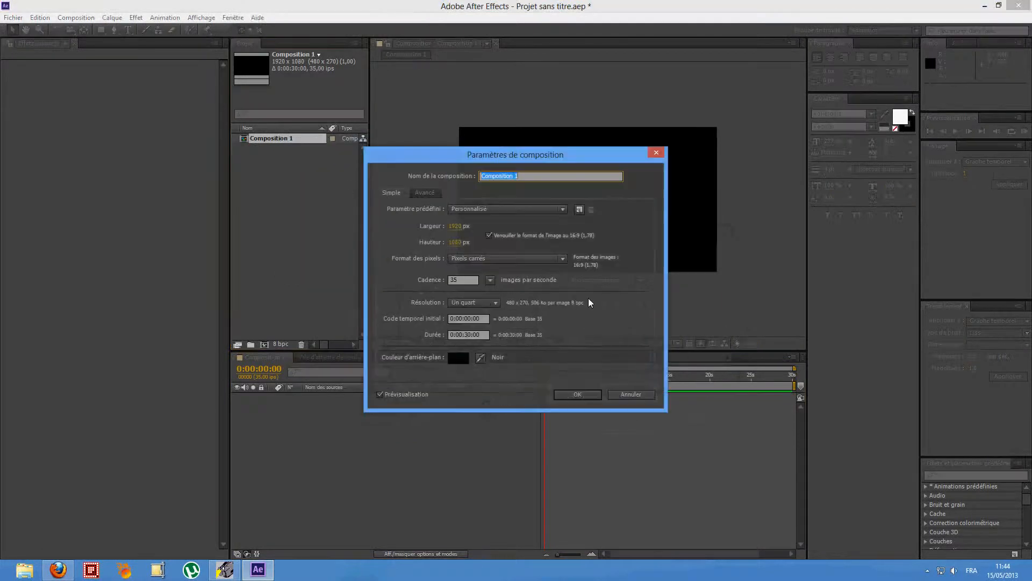
click(434, 194)
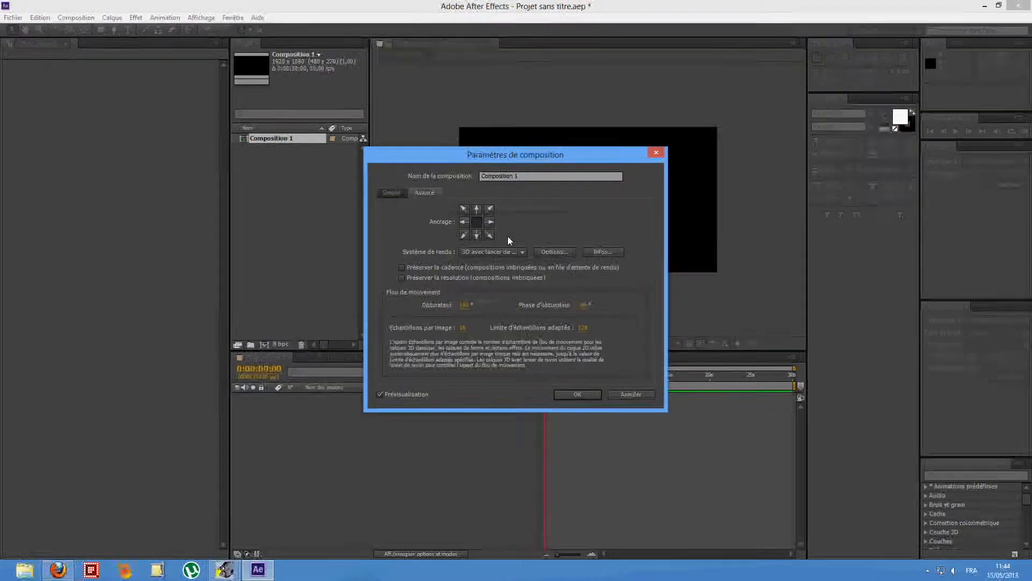
click(520, 253)
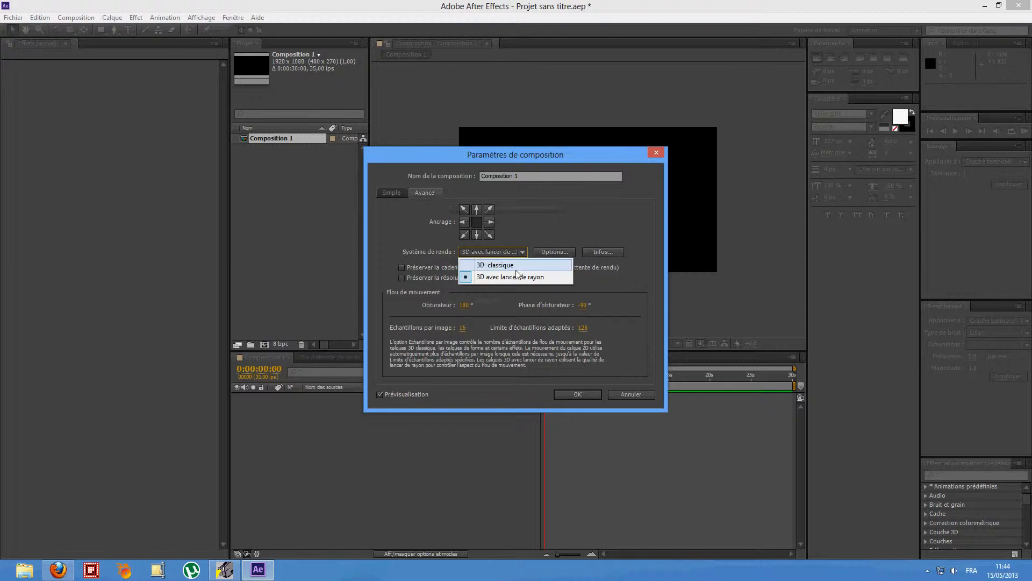
click(516, 261)
click(590, 393)
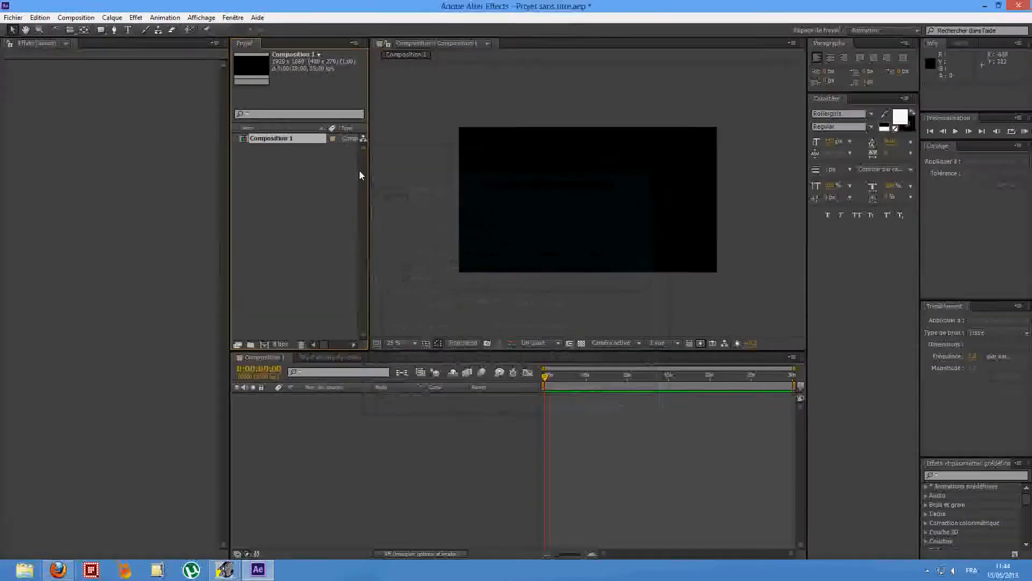
Add a text layer reading "rastakouere" in the composition with the Text tool
right_click(355, 444)
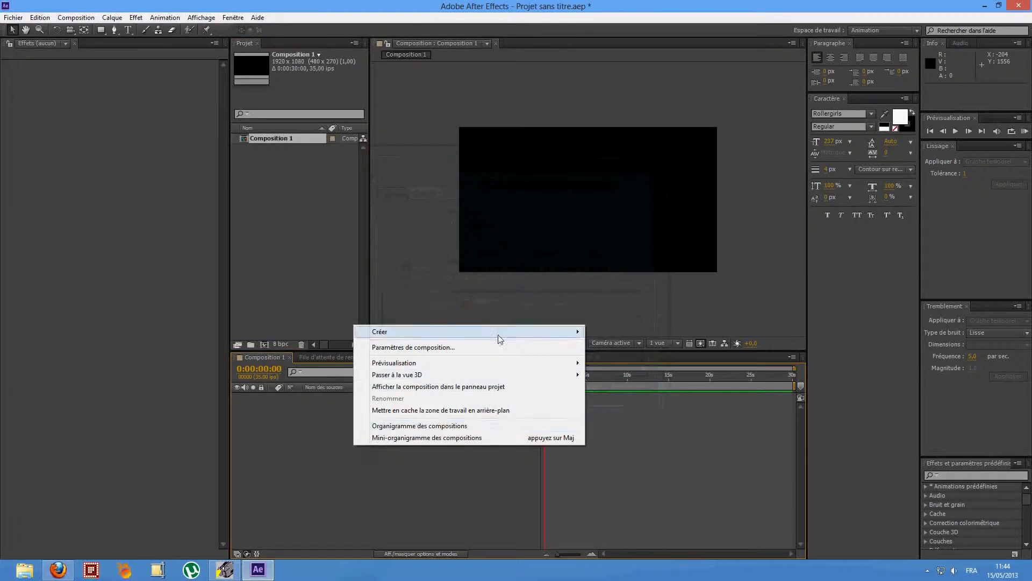
click(131, 30)
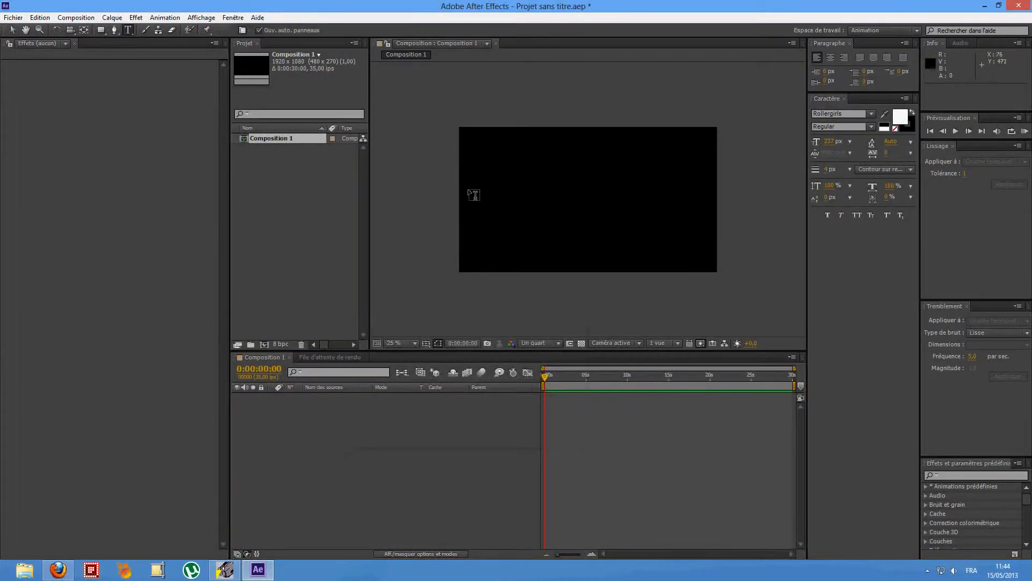
click(496, 197)
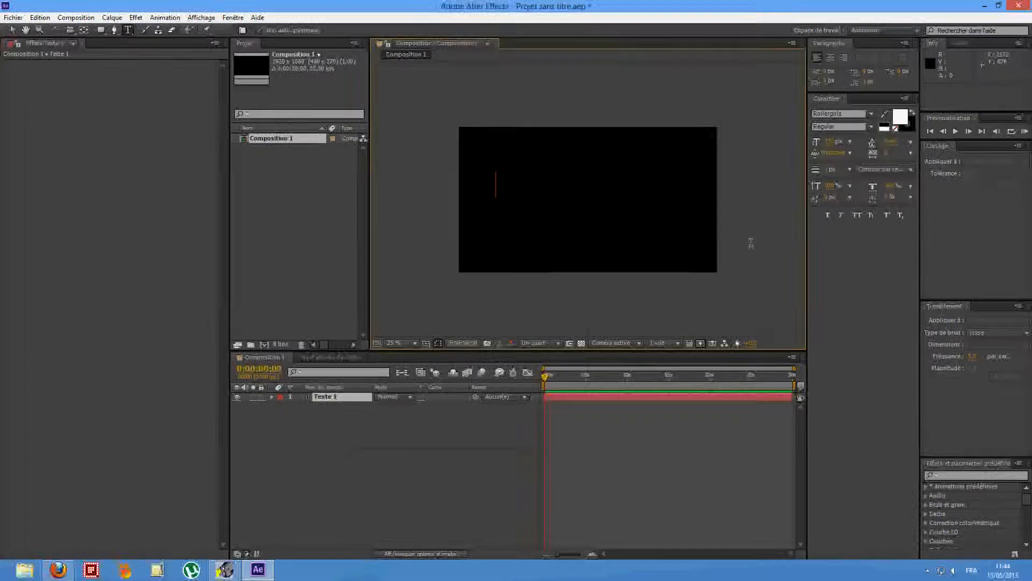
text(ra)
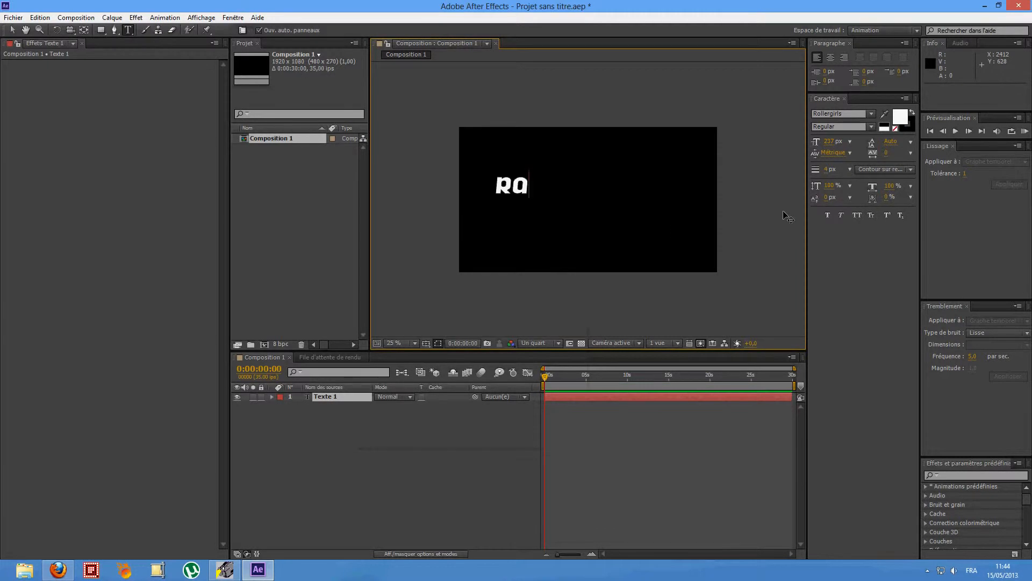
text(stakouere)
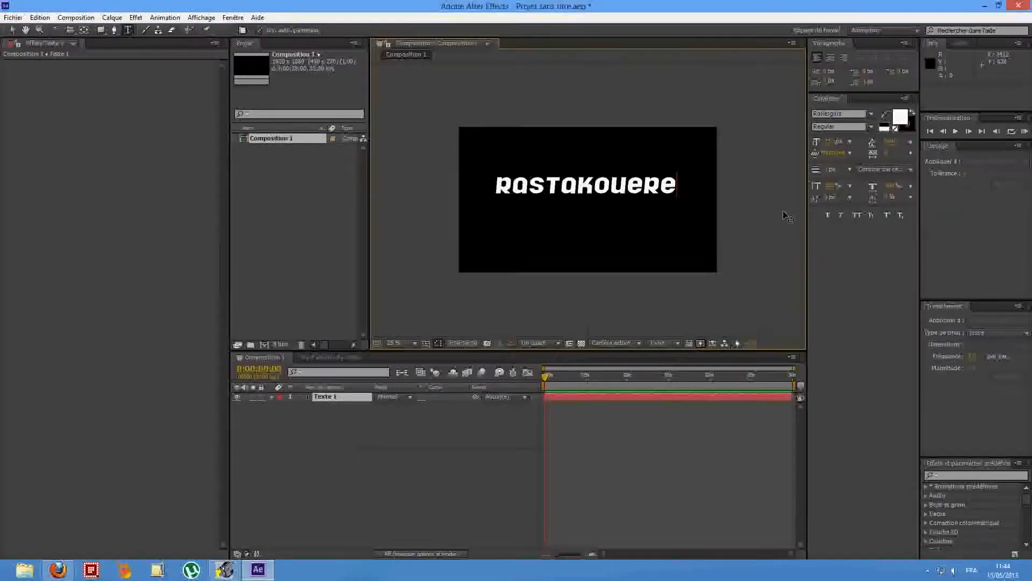
Centre the rastakouere text in the frame using the title/action safe guides, and hide the guides again
click(426, 343)
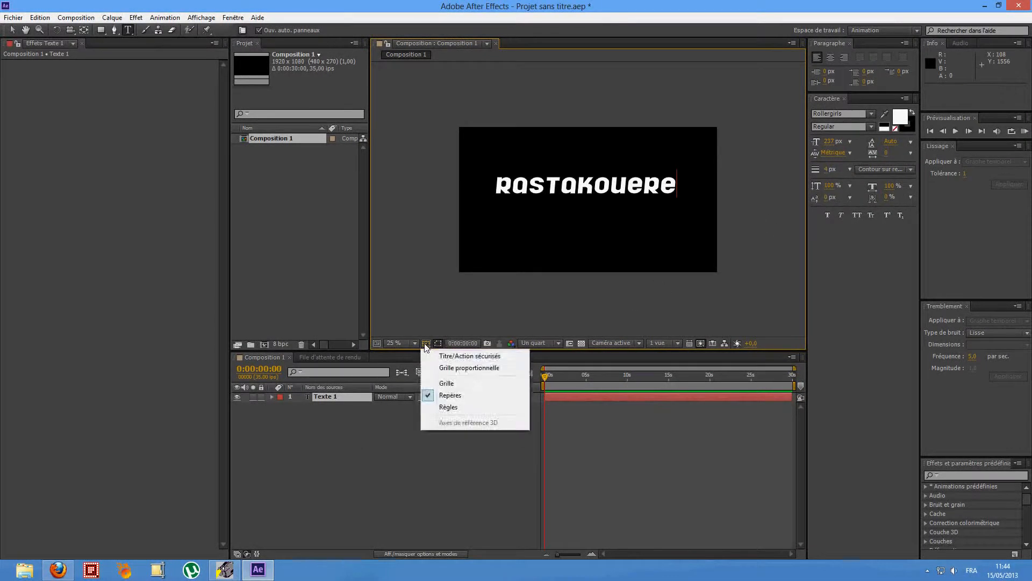
click(472, 354)
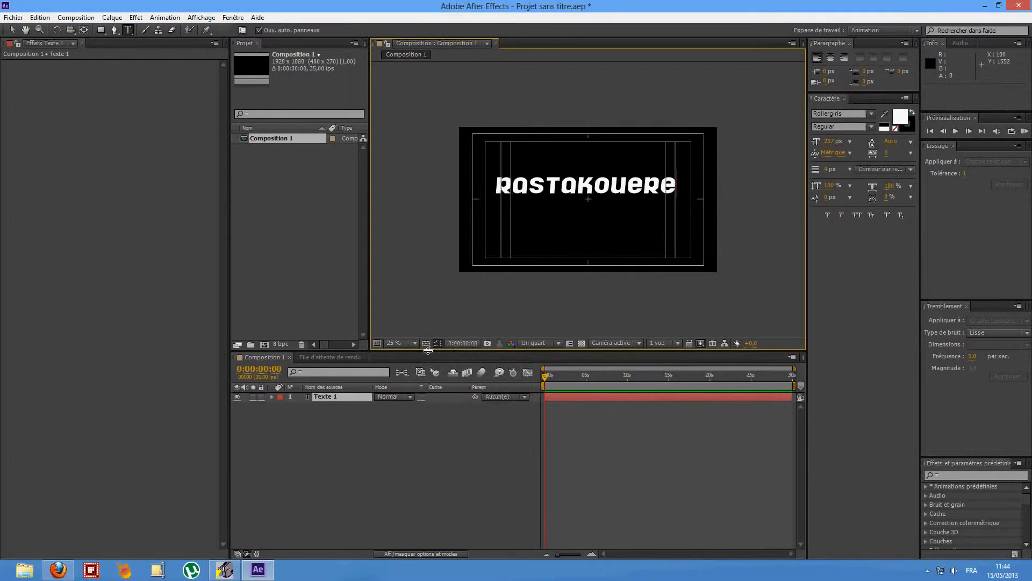
drag(607, 187, 609, 201)
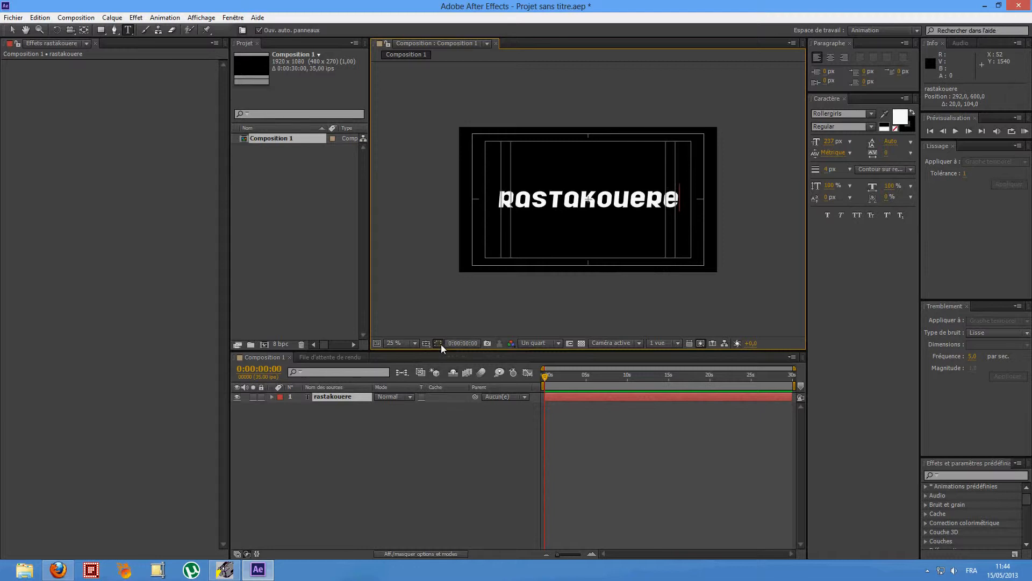
click(427, 342)
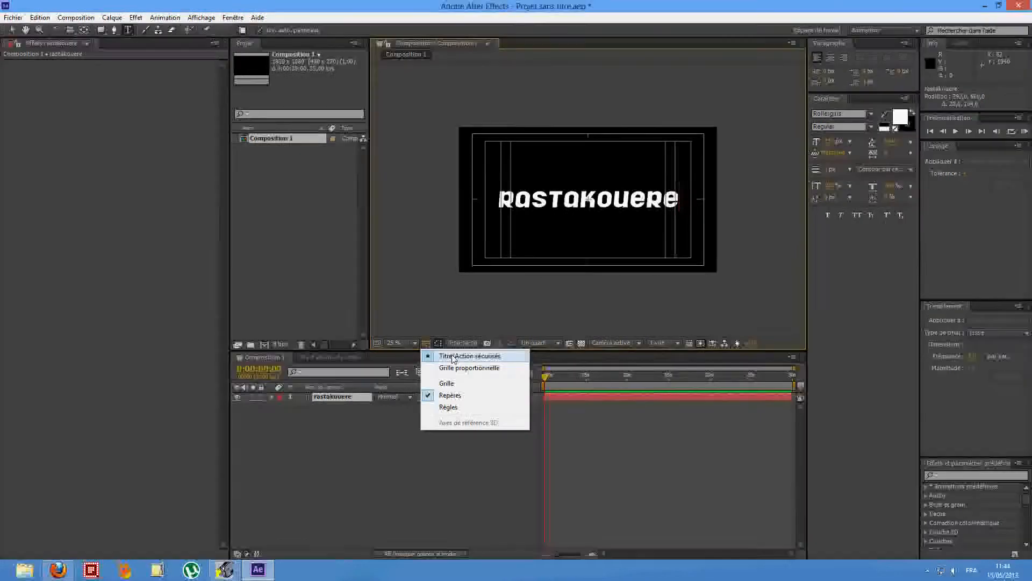
click(453, 357)
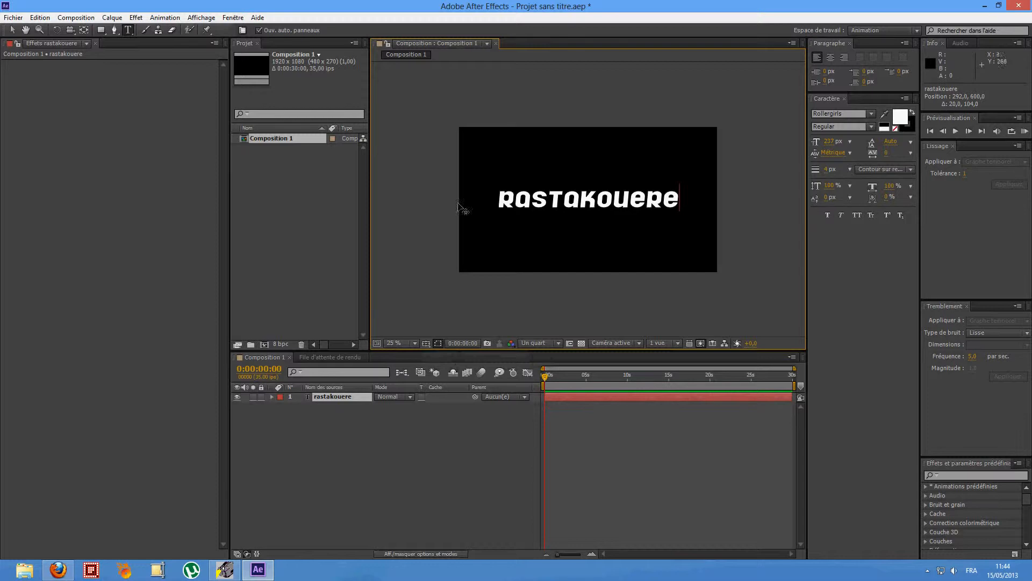
Create a black 1920 × 1080 px solid layer named "form"
right_click(361, 433)
mouse_move(424, 439)
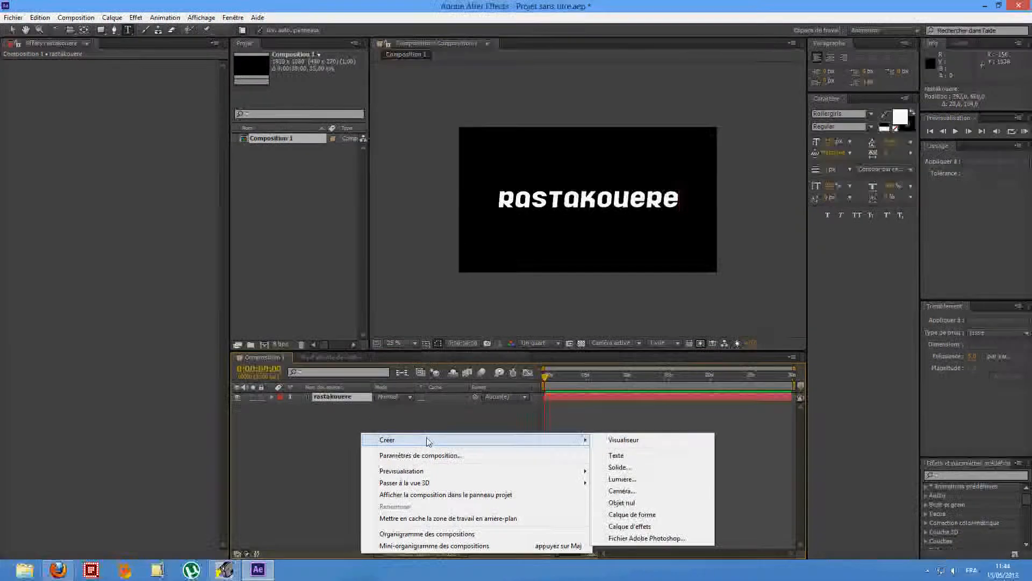
click(627, 469)
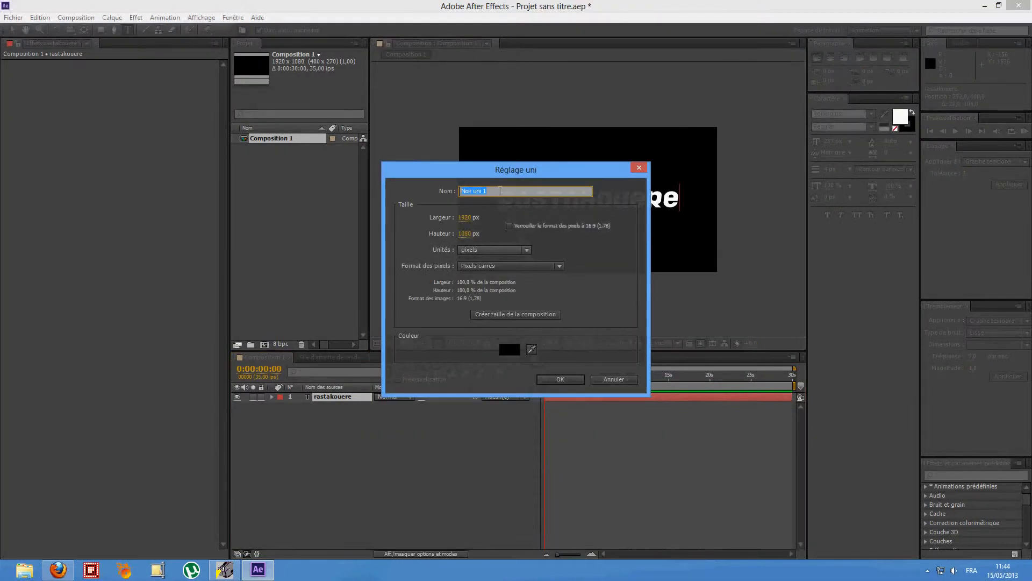
key(BackSpace)
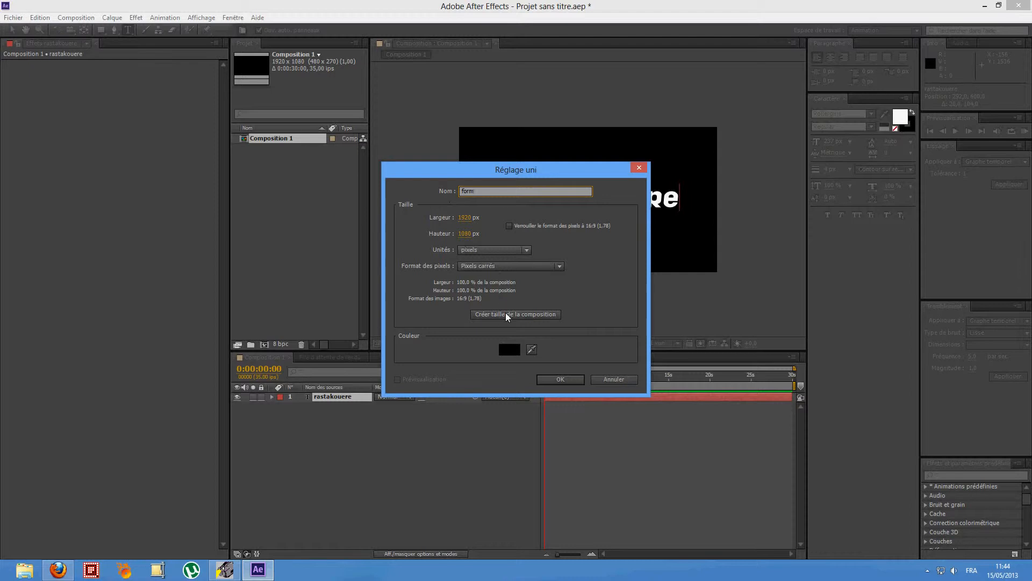
click(552, 382)
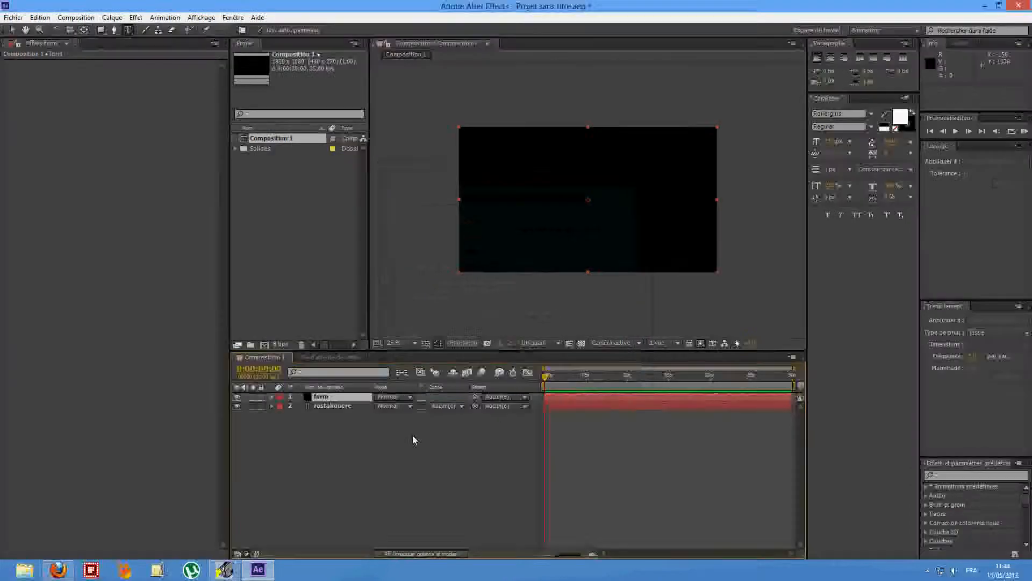
Apply the Trapcode Form effect to the form solid and briefly hide the text layer to check the particle grid
right_click(339, 397)
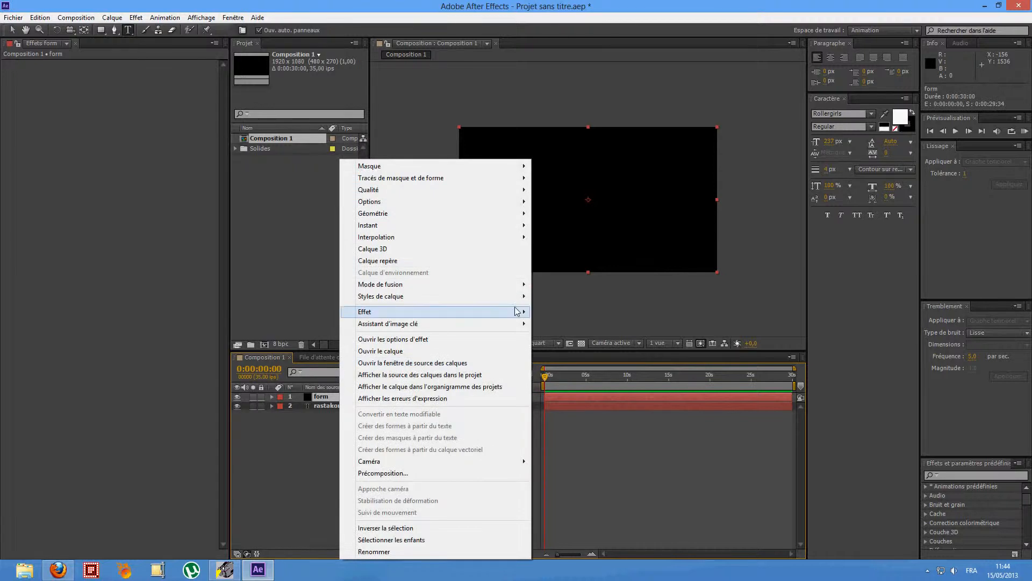
mouse_move(376, 312)
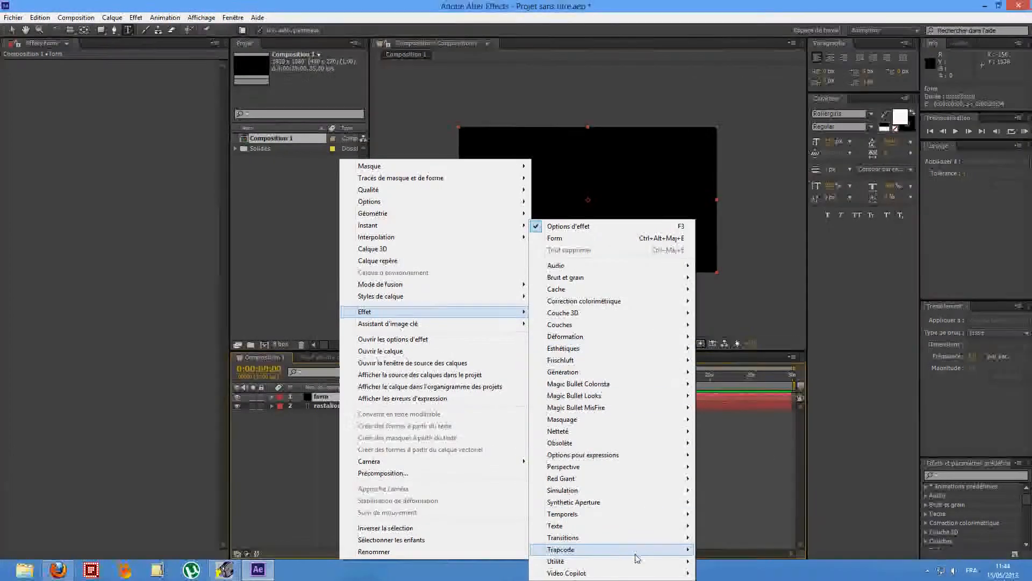
mouse_move(652, 549)
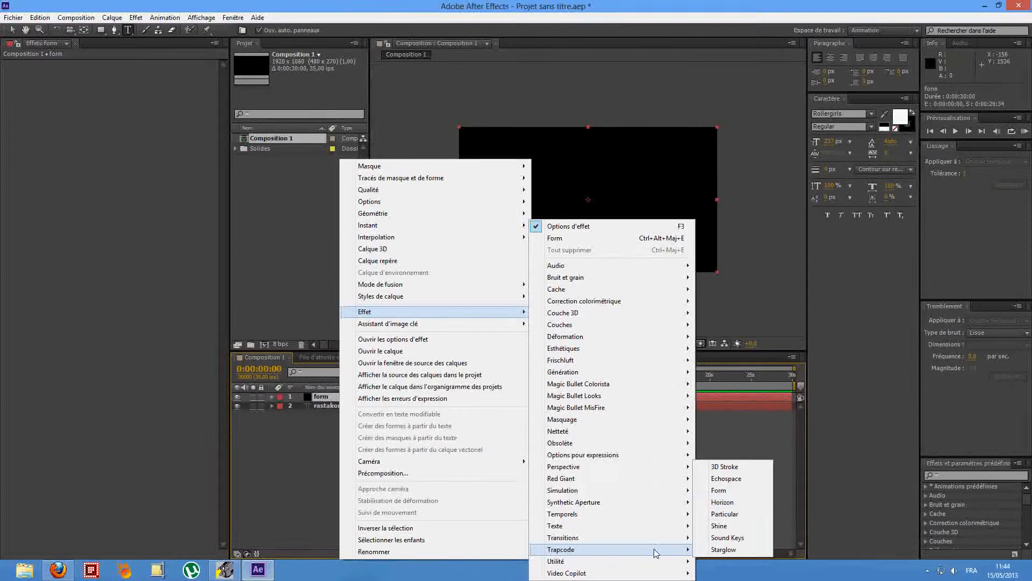
click(720, 490)
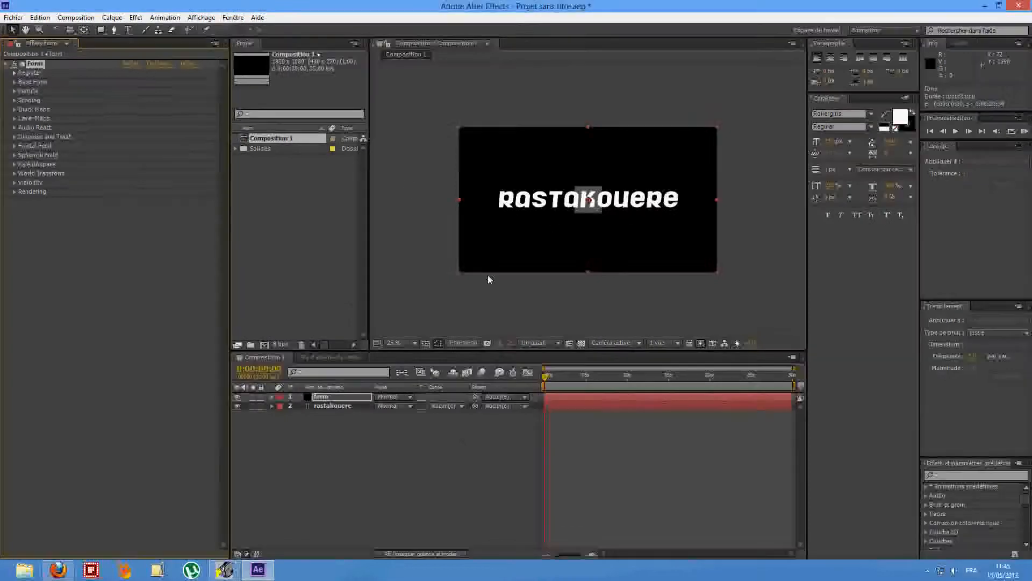
click(239, 407)
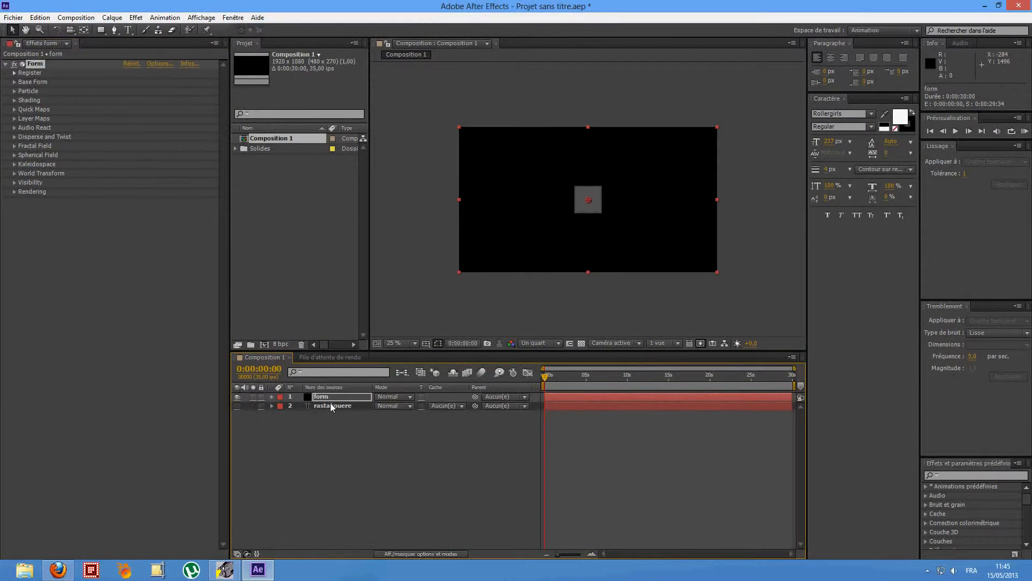
click(237, 407)
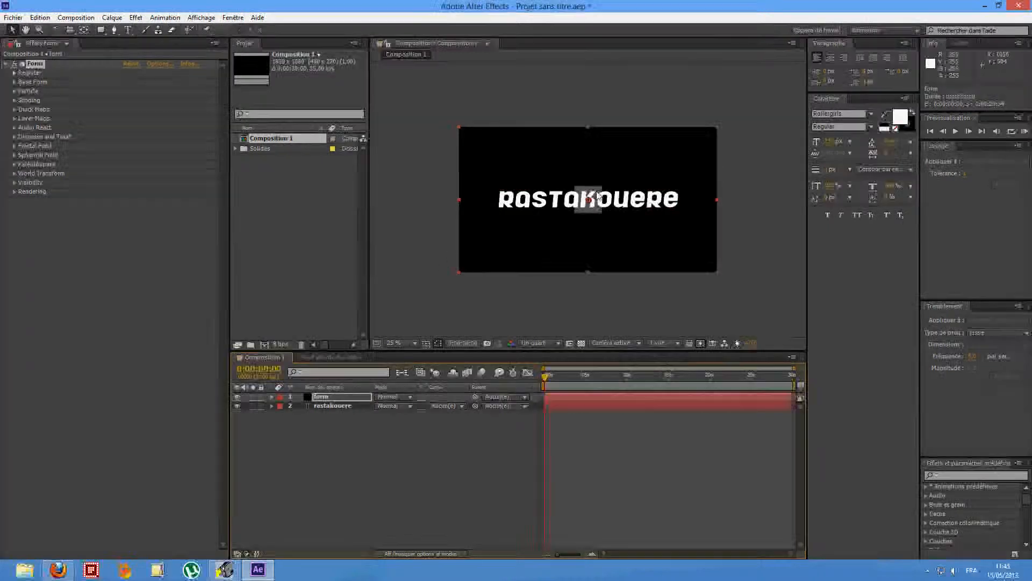
Set the Form effect's base form size to 1920 in X, 1080 in Y and 1 in Z
click(14, 82)
click(128, 100)
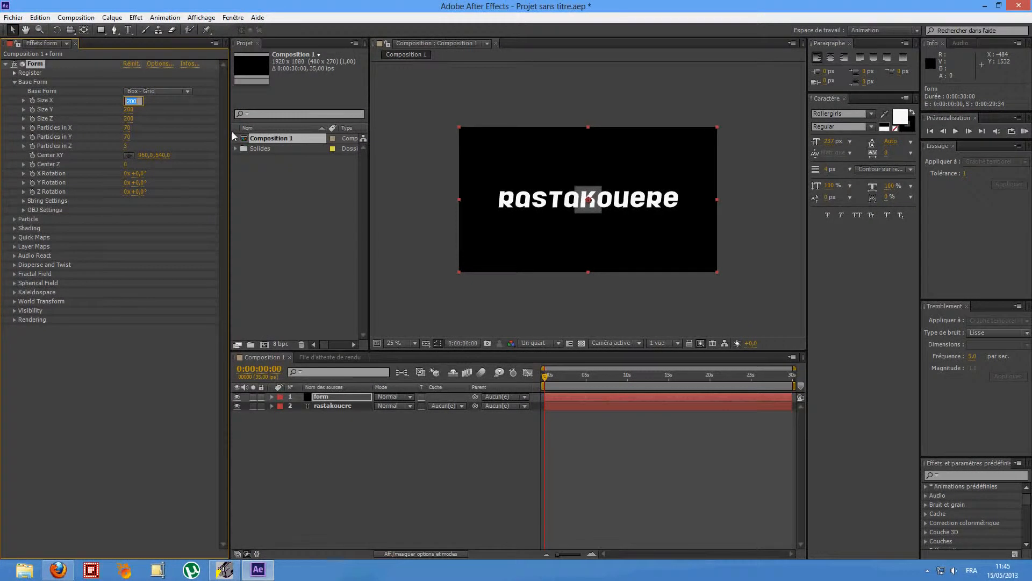
key(BackSpace)
key(Tab)
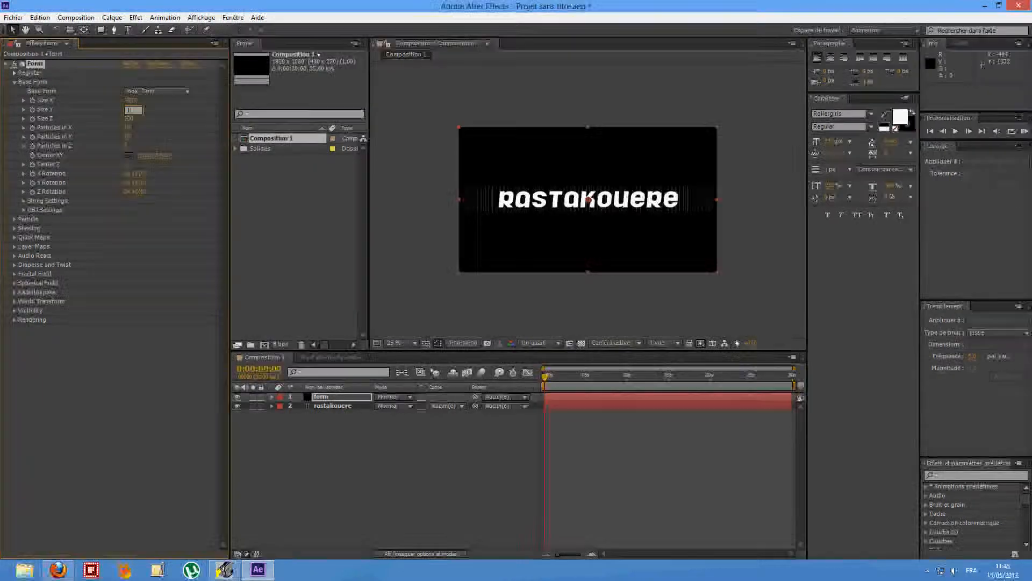
text(1080)
key(Tab)
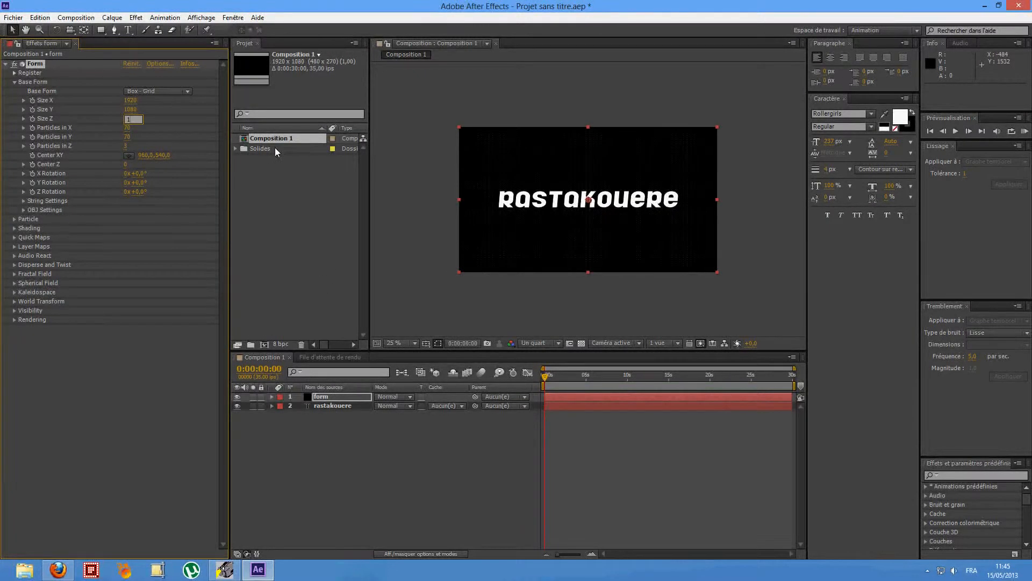
Set the base form's particle counts to 1920 in X, 1080 in Y and 1 in Z
click(143, 128)
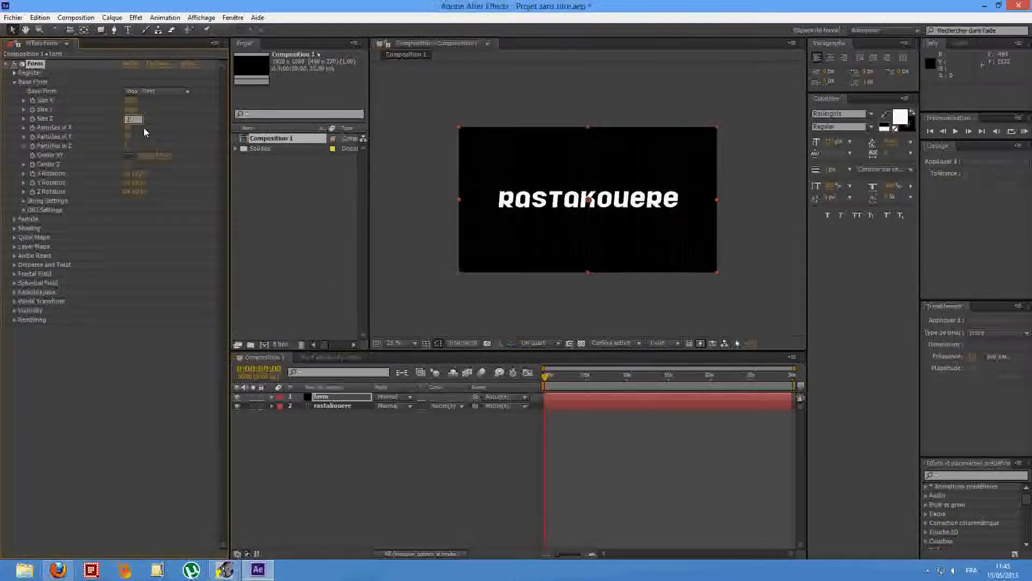
text(19)
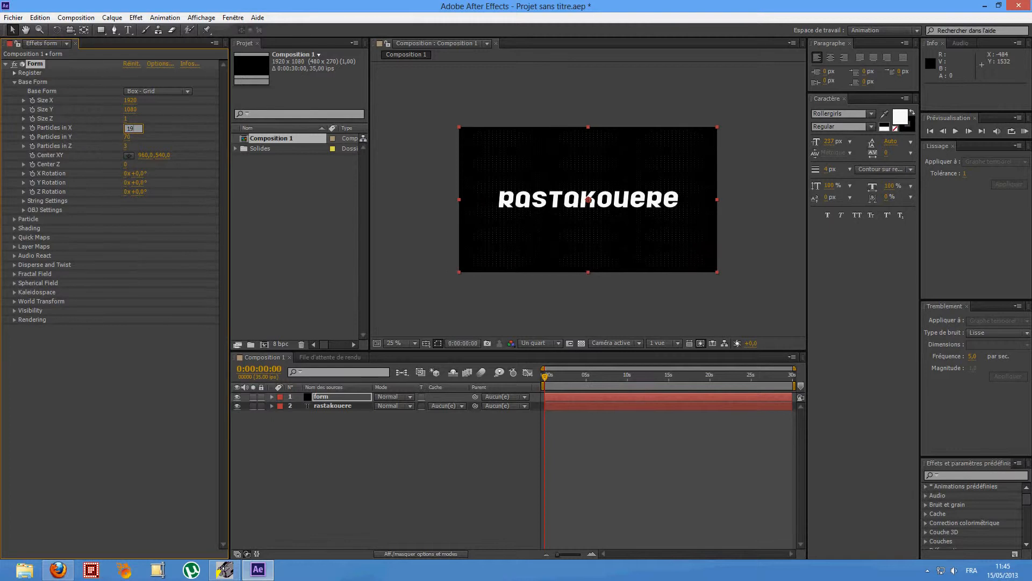
text(20)
key(Tab)
text(1)
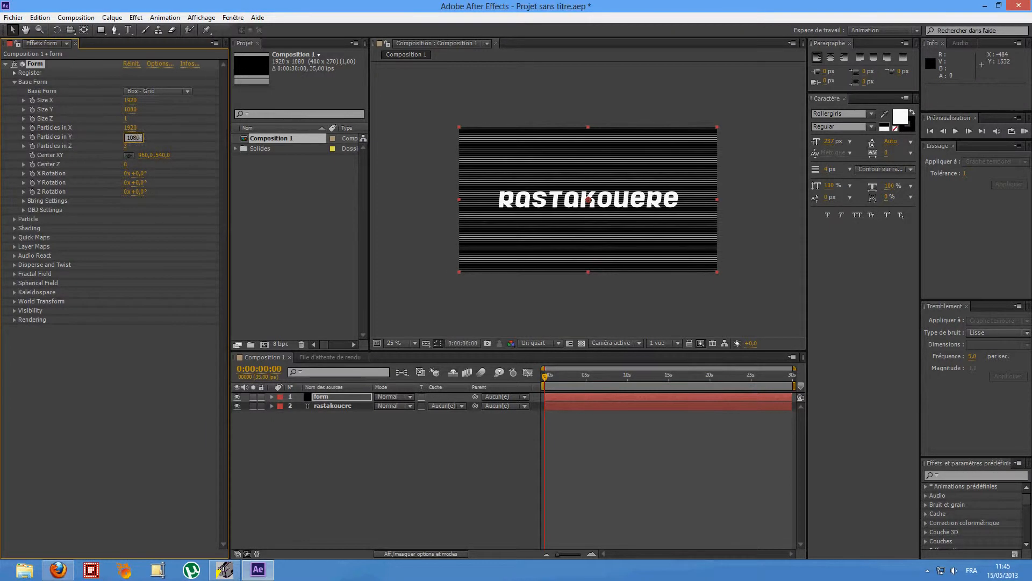
key(Tab)
text(1)
key(Return)
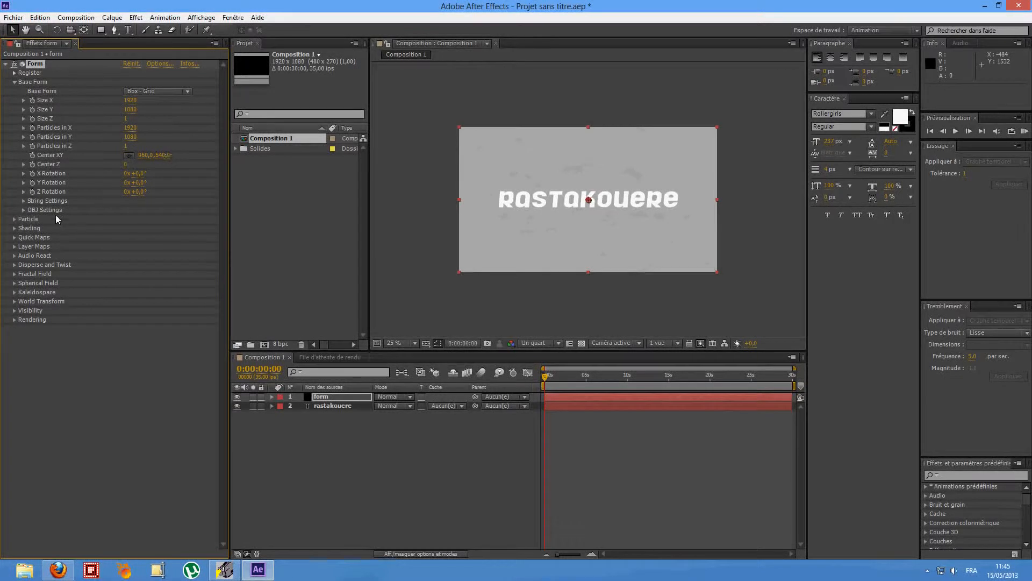
Set the Form effect's particle size to 3
click(14, 218)
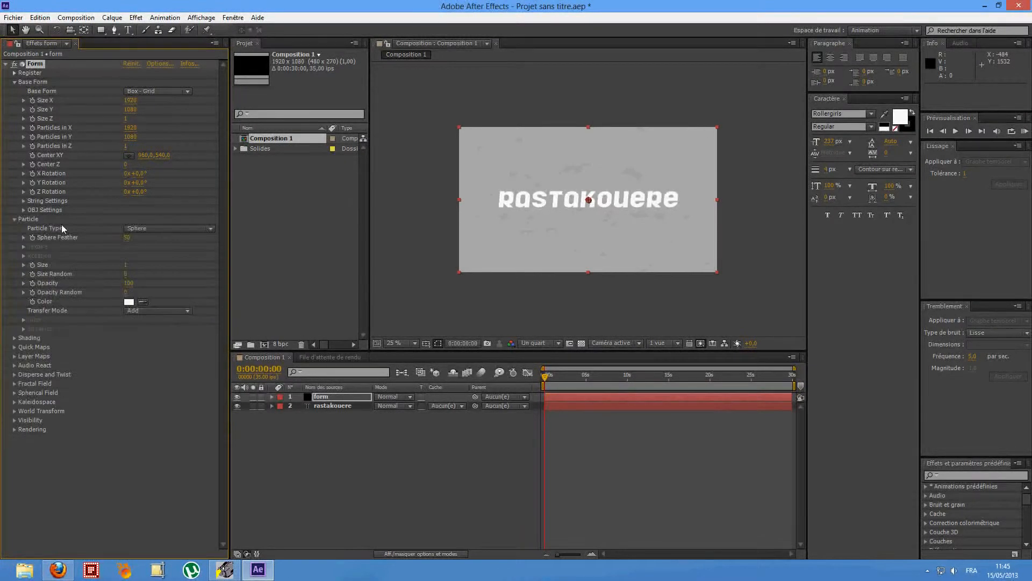
click(127, 266)
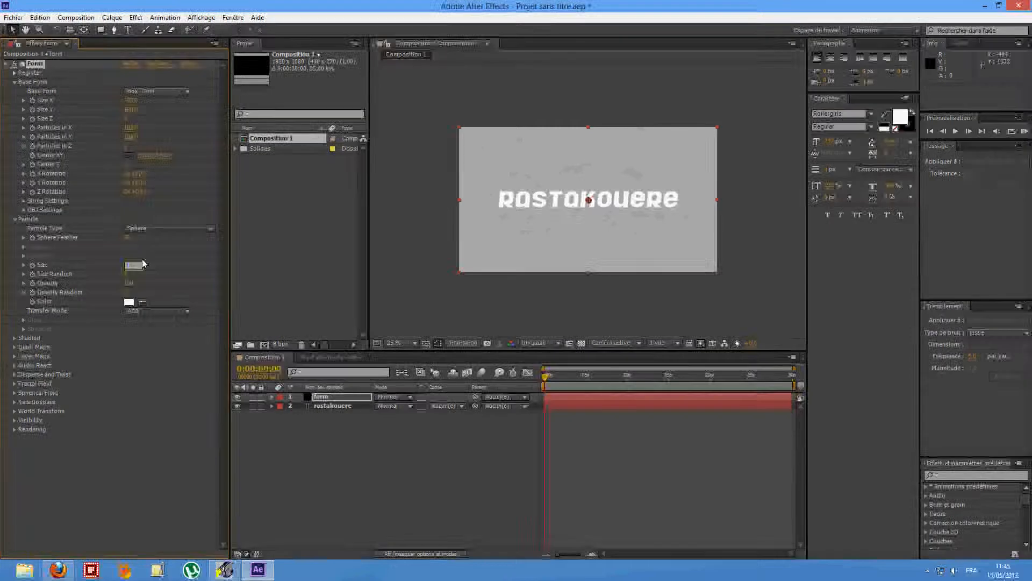
key(Return)
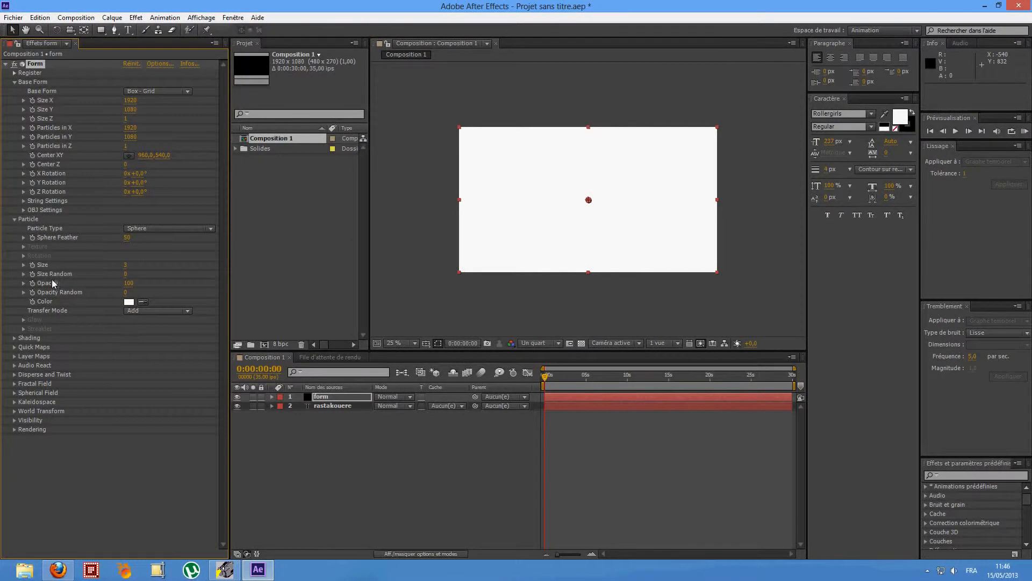
Configure Form's Color and Alpha layer map with the rastakouere layer, RGBA to RGBA functionality and mapping over XY
click(15, 355)
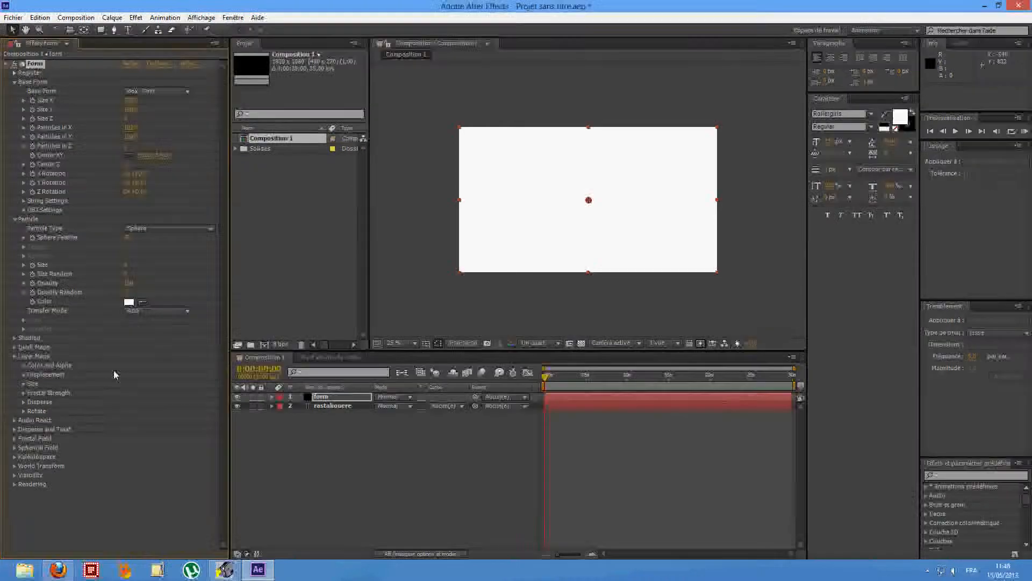
click(24, 366)
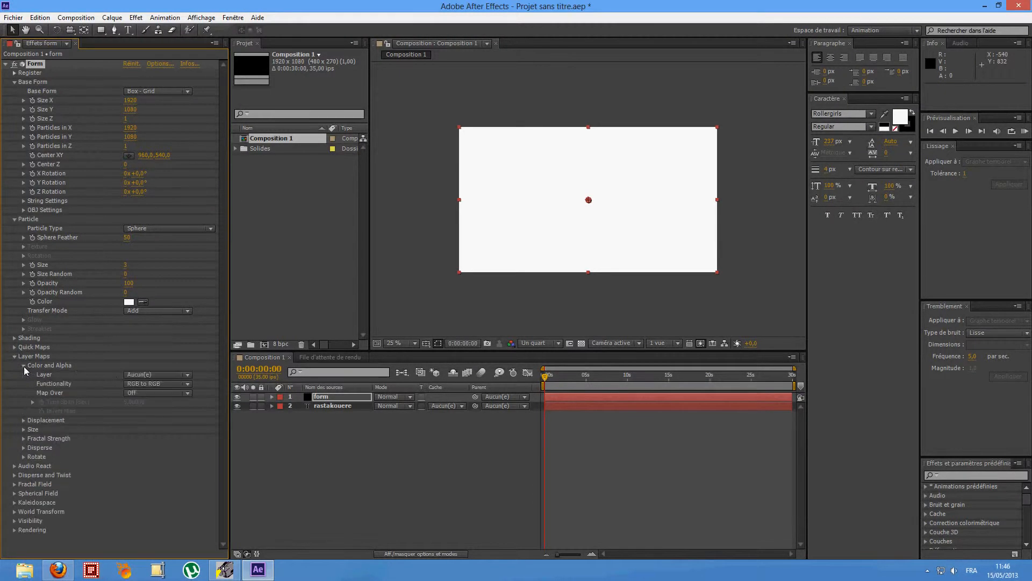
click(181, 377)
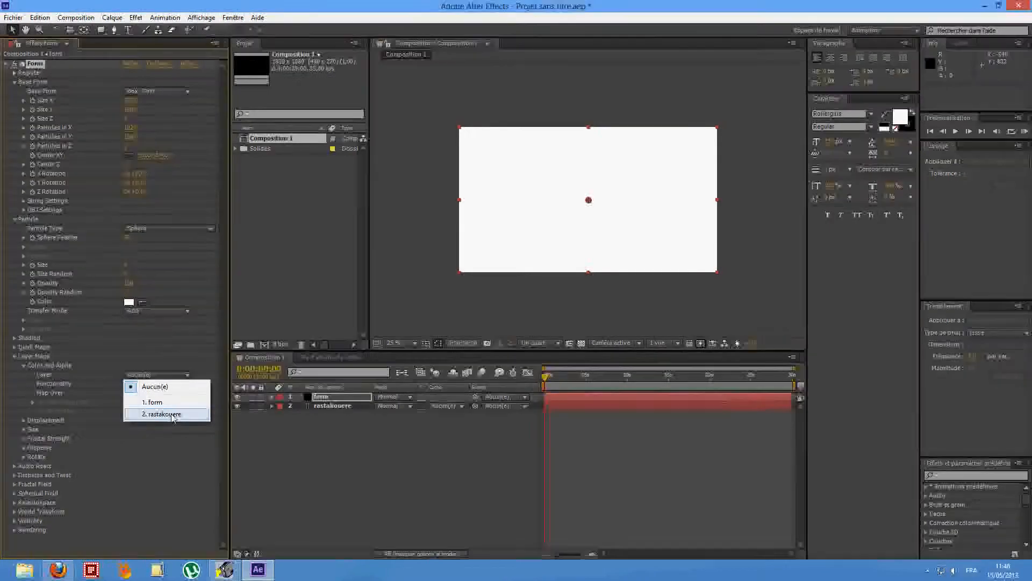
click(190, 416)
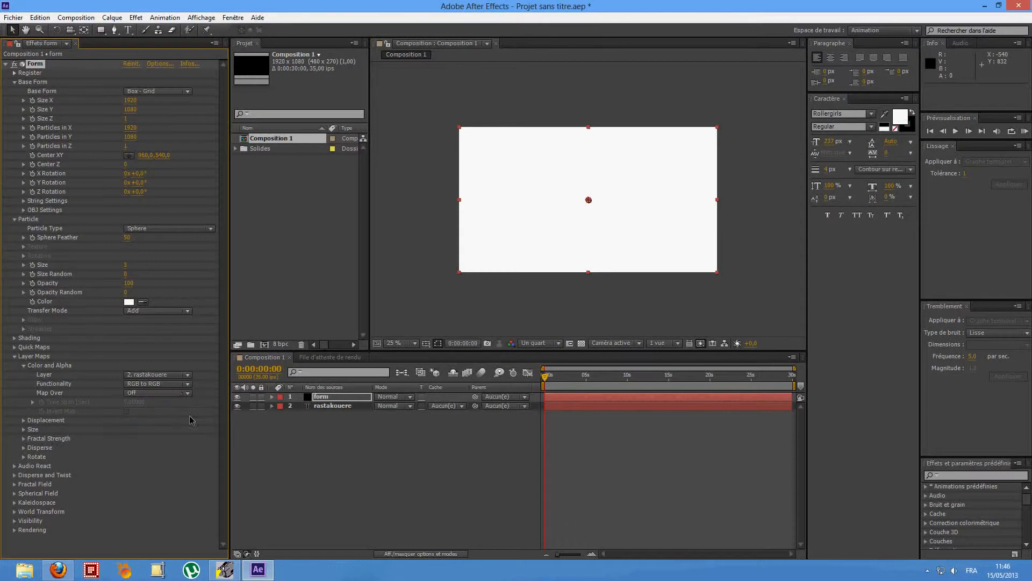
click(187, 384)
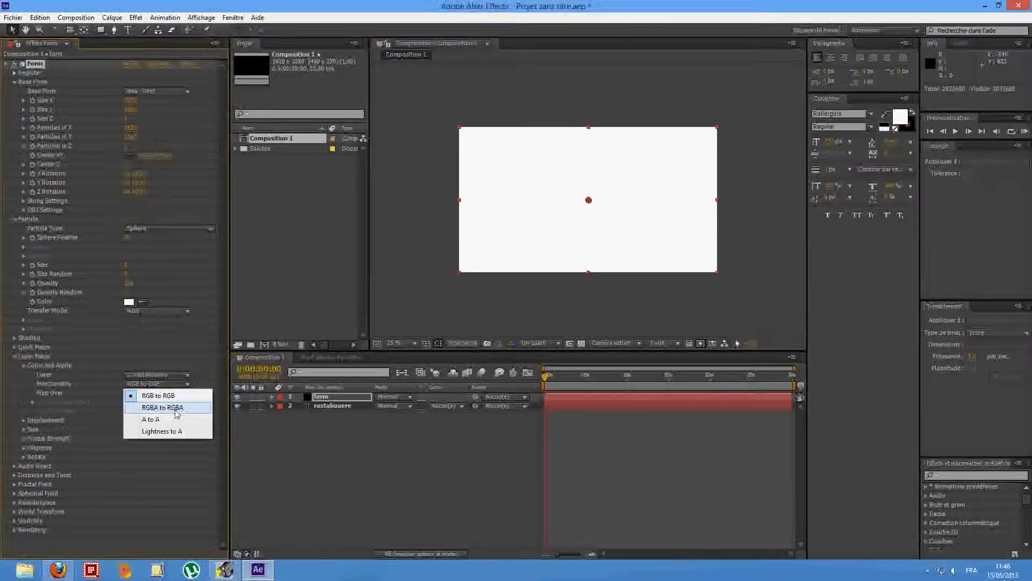
click(175, 409)
click(183, 393)
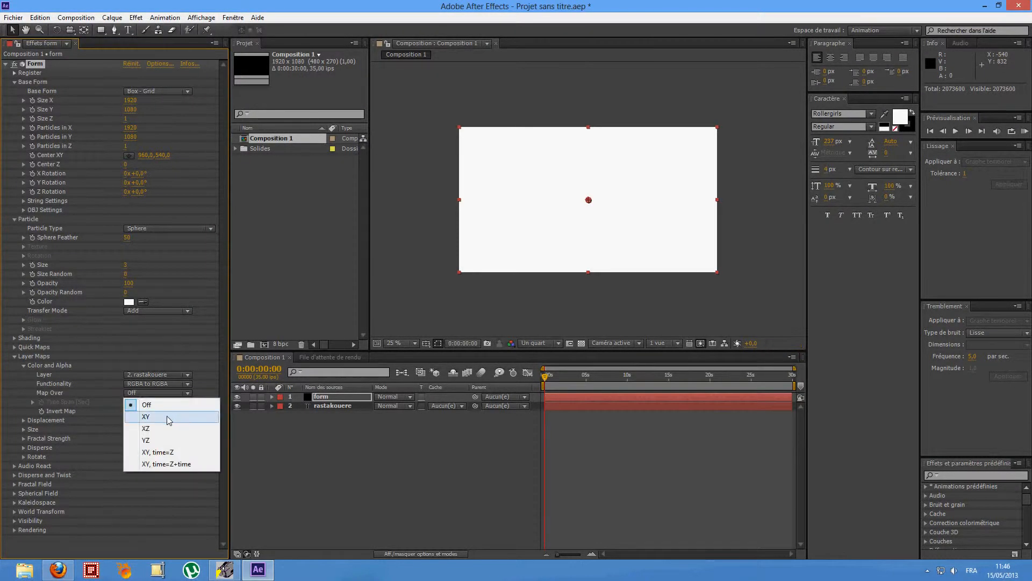
click(166, 416)
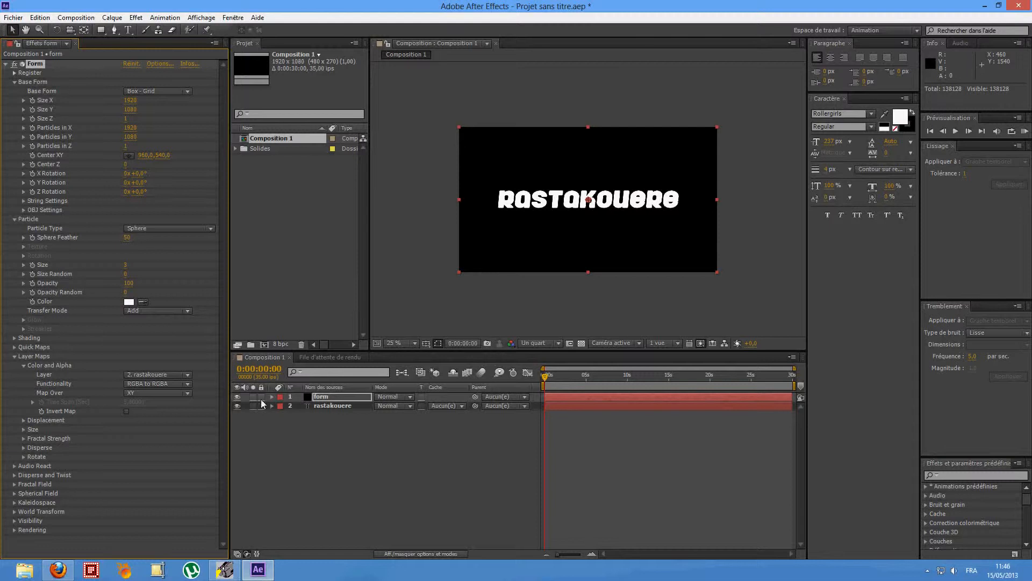
Hide the rastakouere text layer and toggle the form layer's visibility to compare the original text with the particle version
click(238, 397)
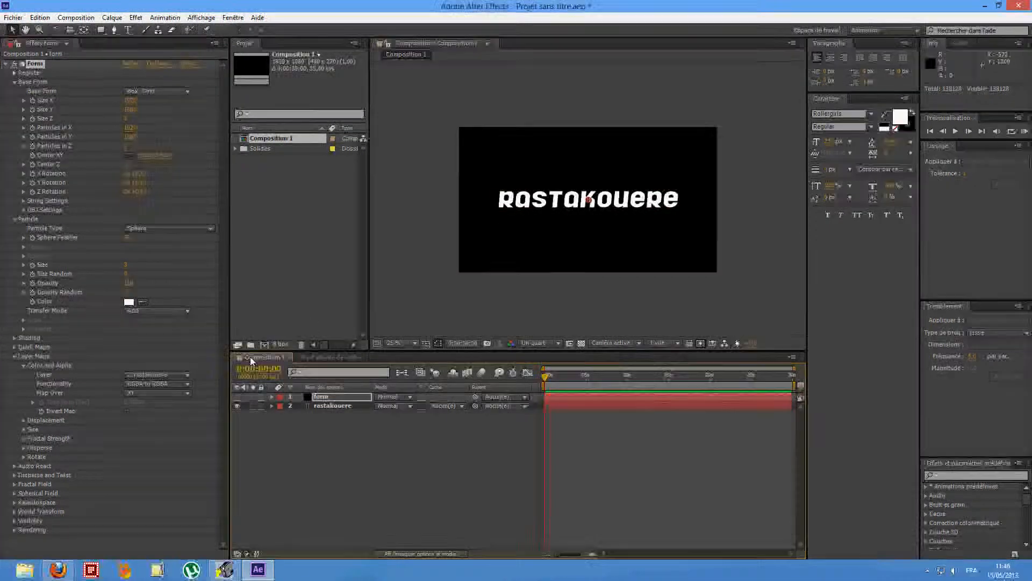
click(238, 405)
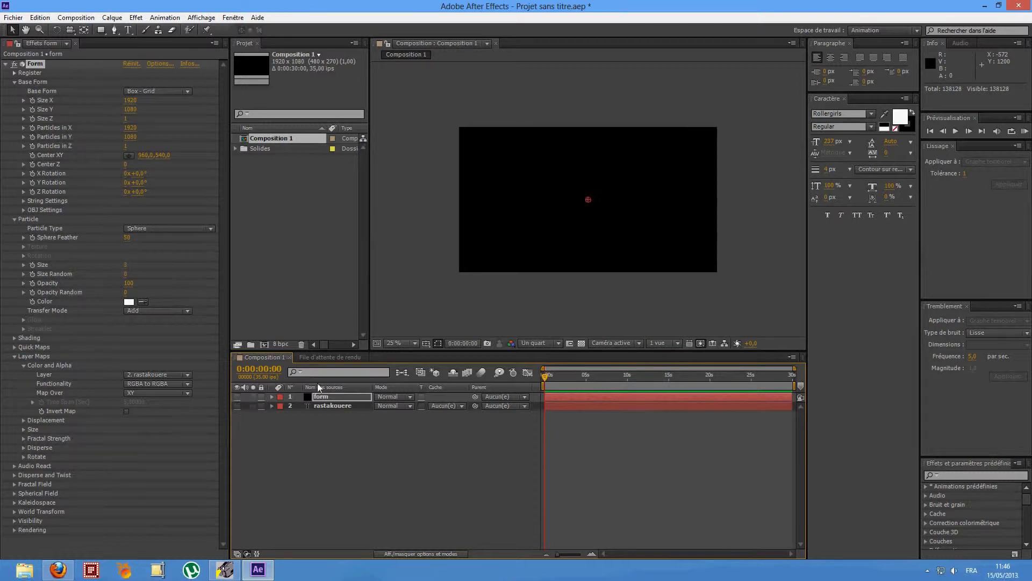
click(238, 397)
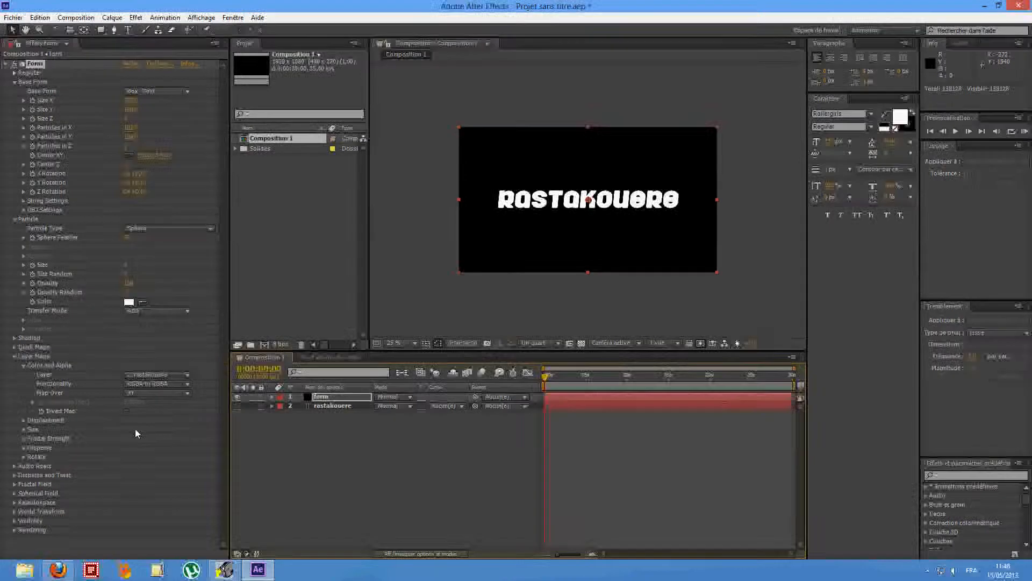
Try a Disperse value of 50 in Form's Disperse and Twist settings and raise it to 100
click(24, 420)
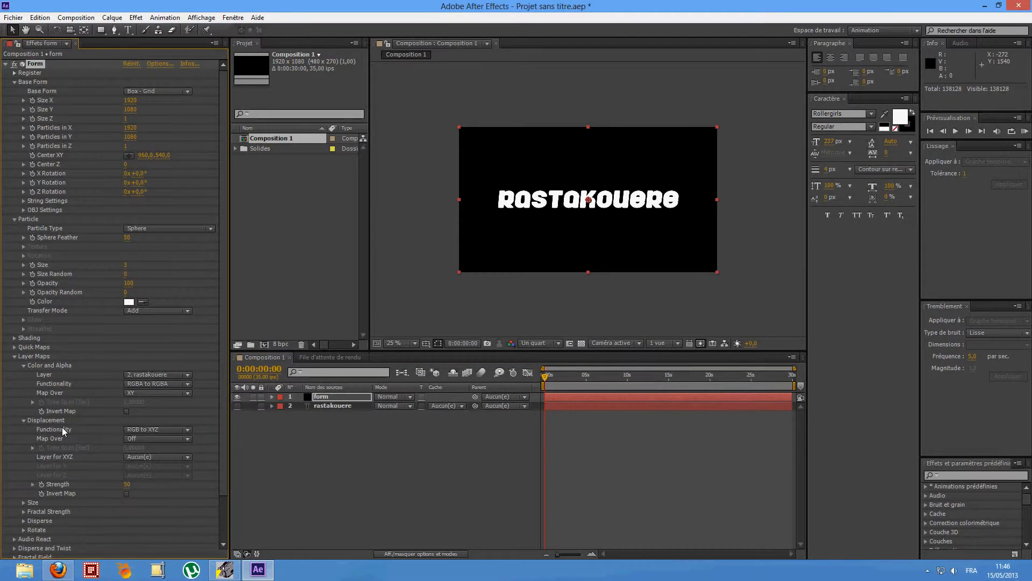
click(24, 420)
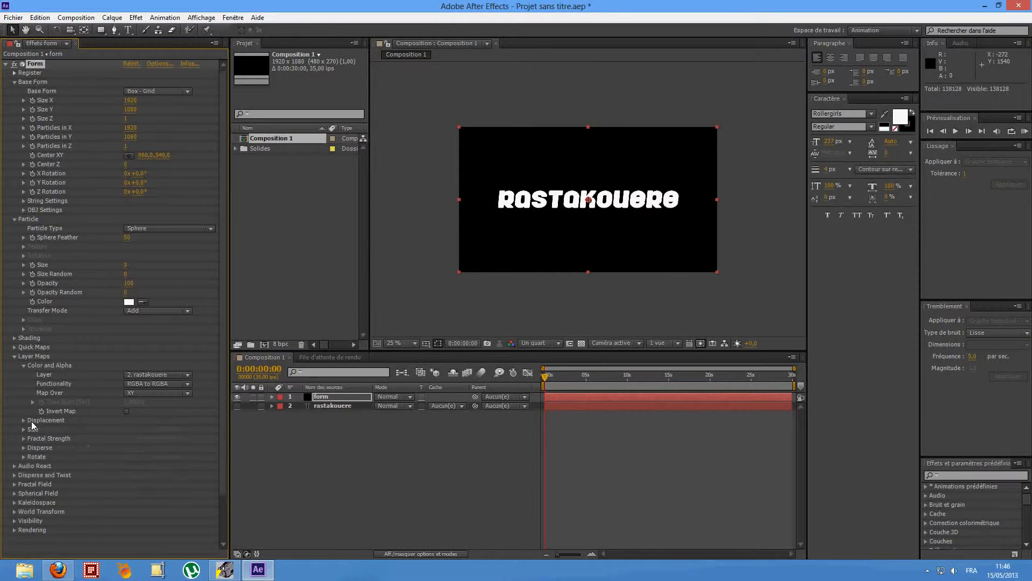
click(15, 475)
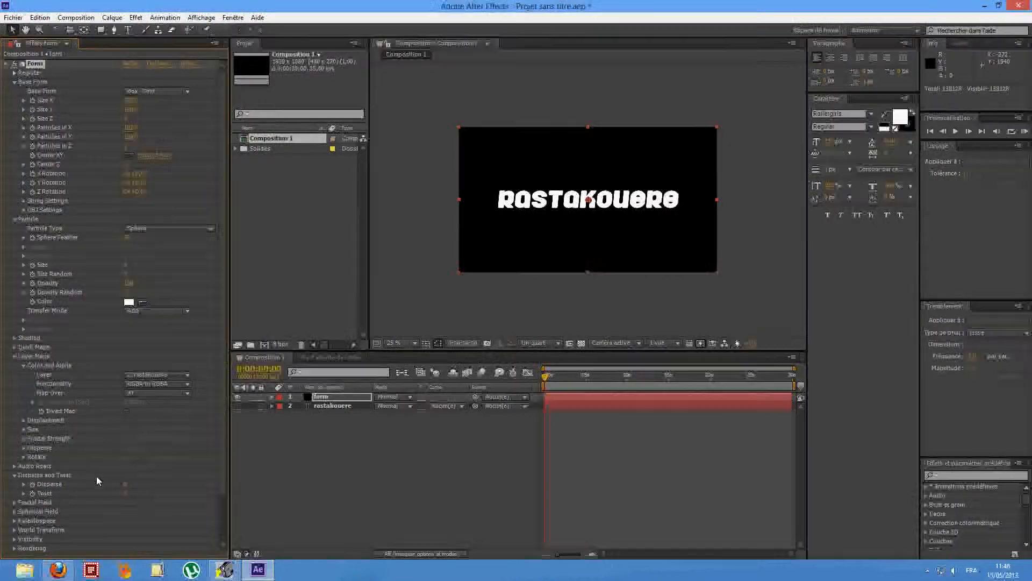
click(126, 484)
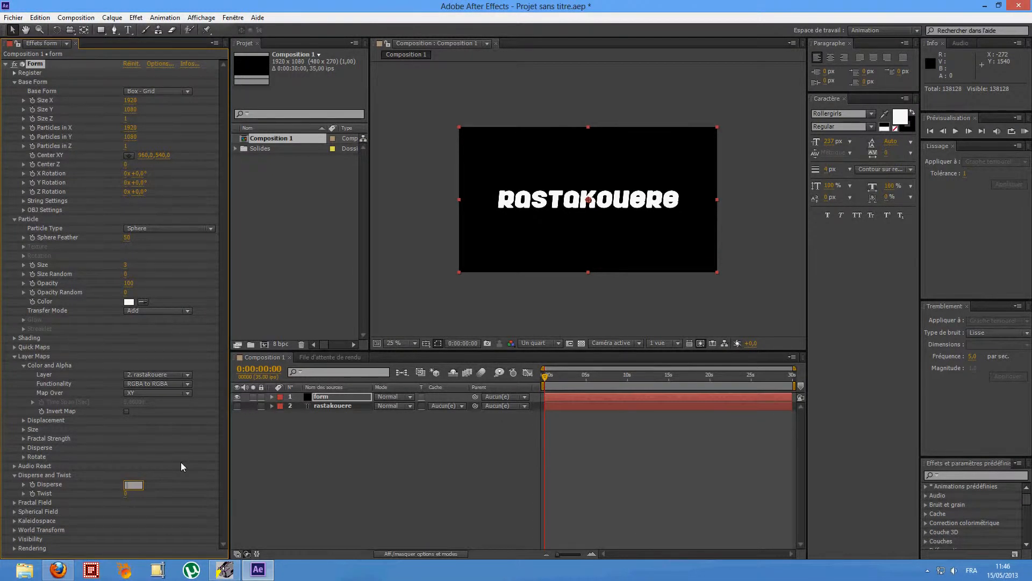
text(50)
key(Return)
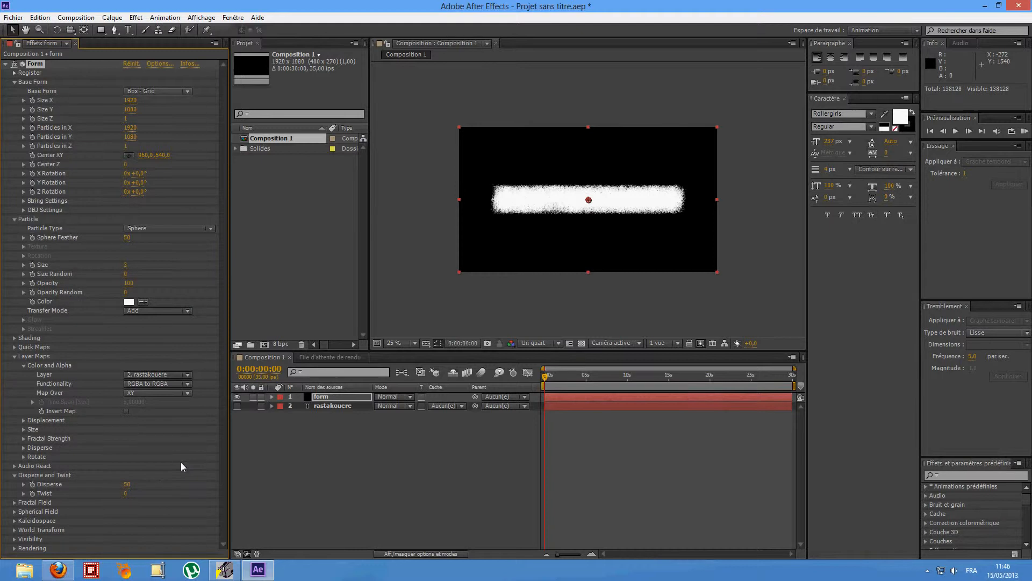
click(127, 484)
text(100)
key(Return)
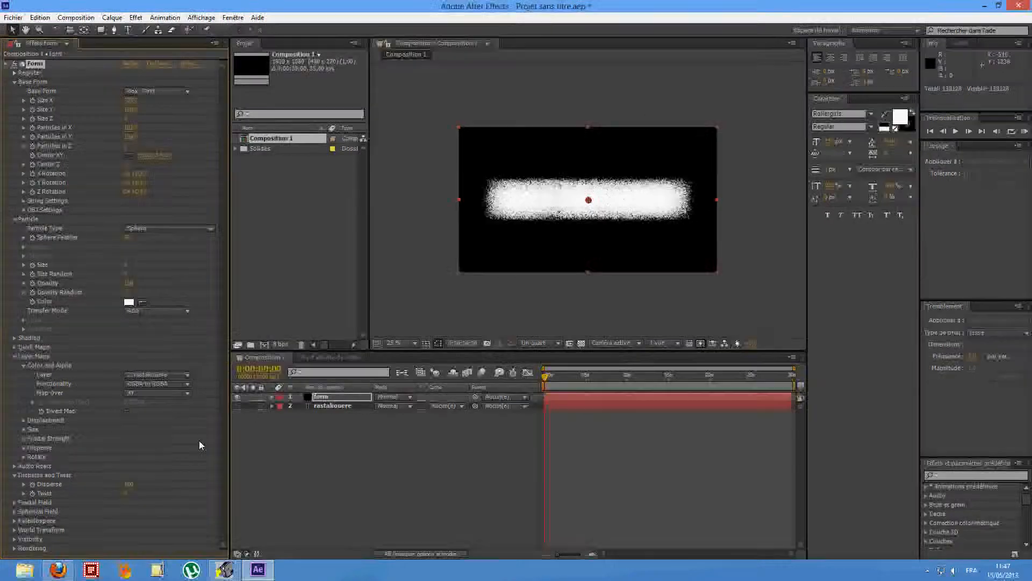
Set the Fractal Field's Displace value to 250 and return to the composition view
click(15, 502)
scroll(18, 508, down, 5)
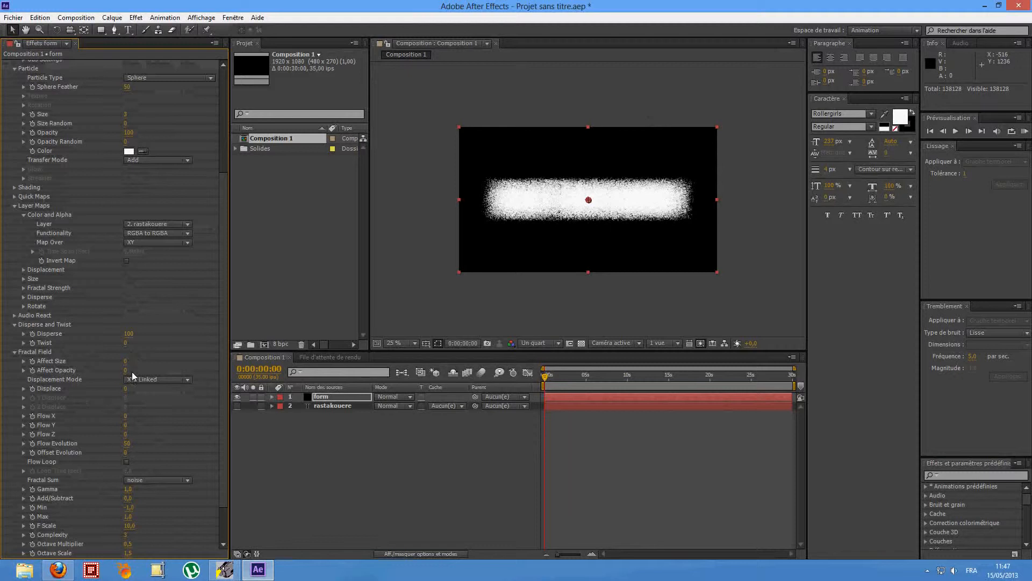
click(126, 388)
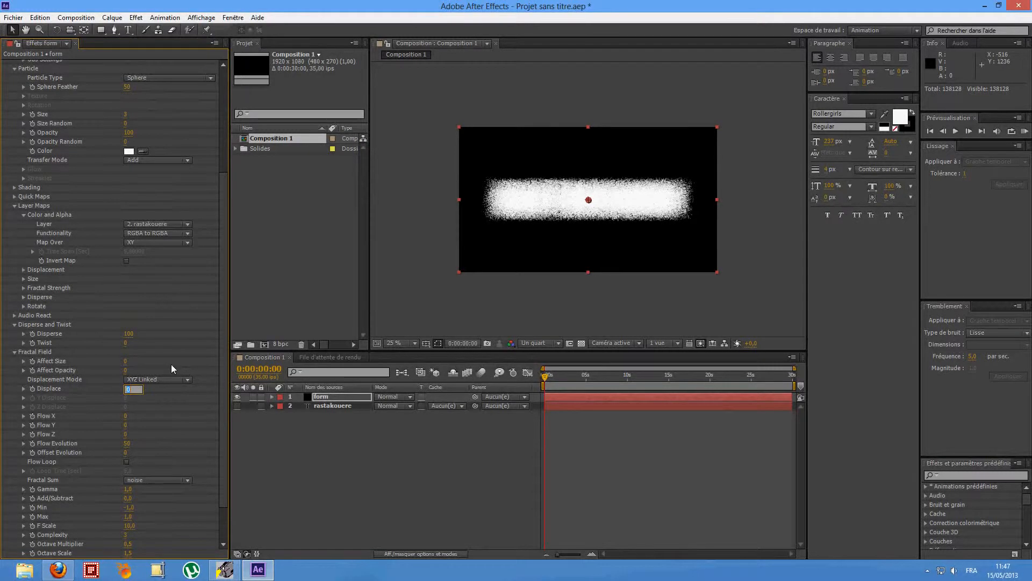
text(250)
key(Return)
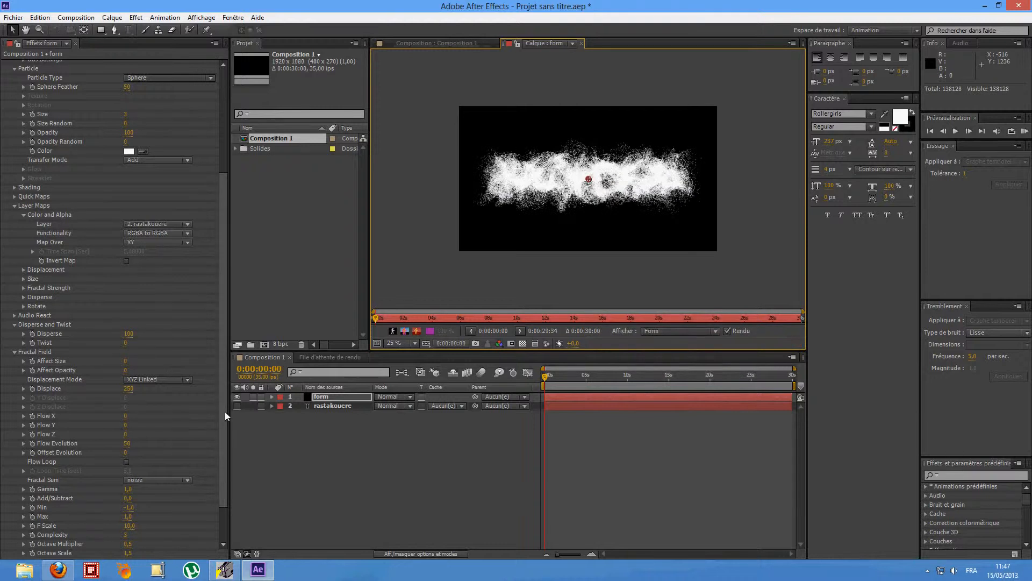
click(580, 43)
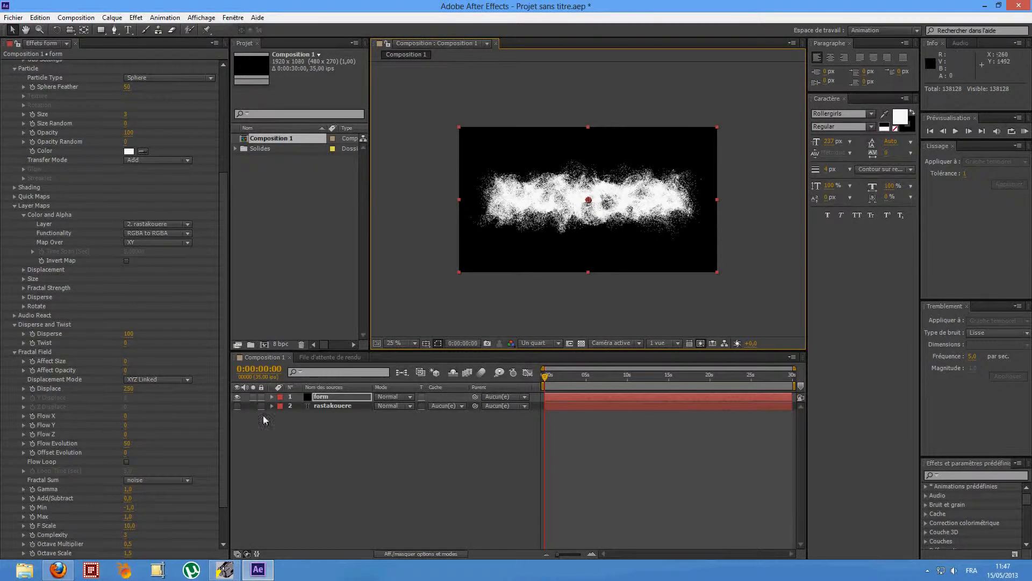
Try Fractal Field flow values of 20 in X and 50 in Y
click(127, 416)
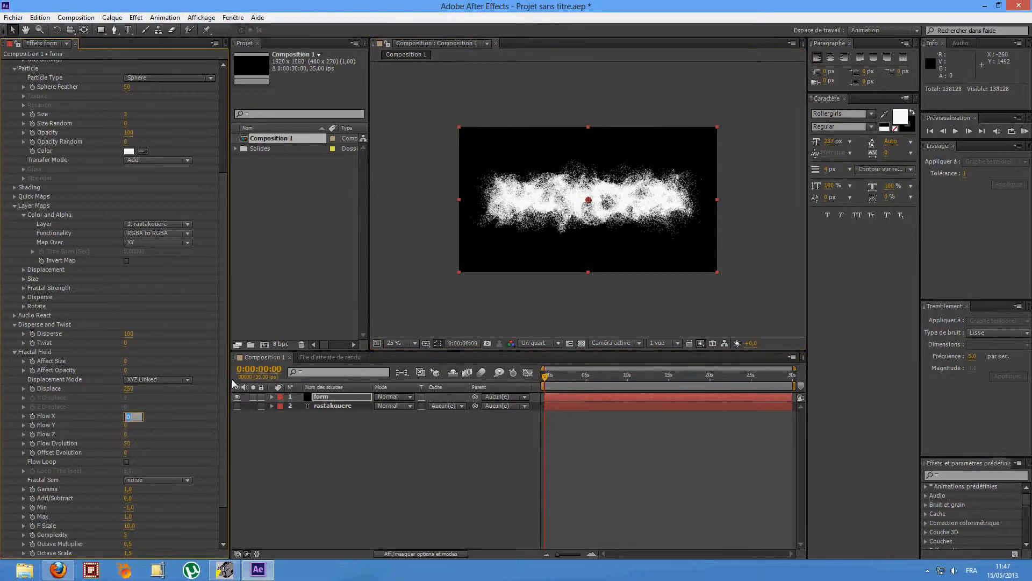
text(20)
key(Return)
click(124, 426)
key(Return)
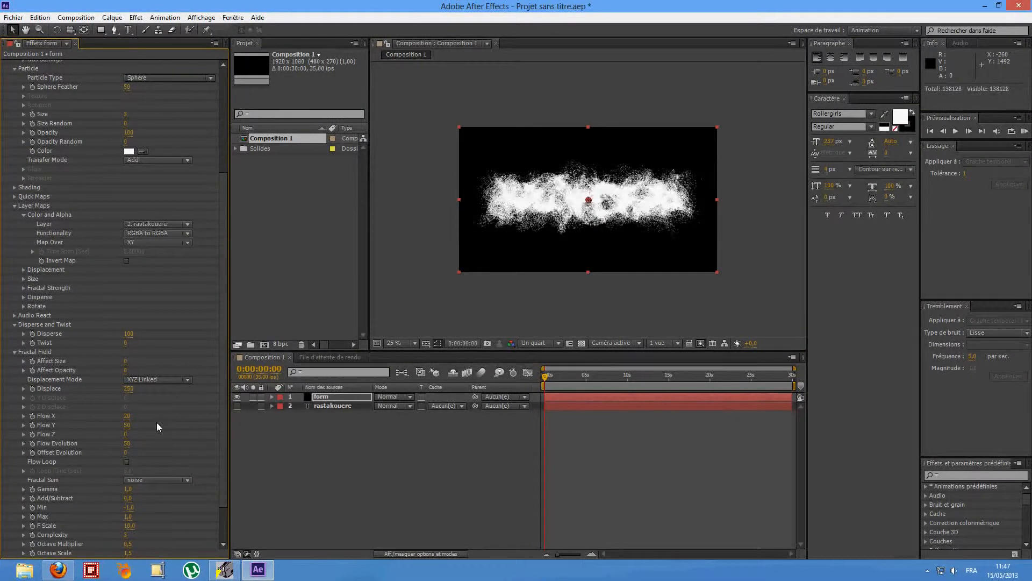
Reset the Fractal Field's Flow X and Flow Y values to 0
click(127, 416)
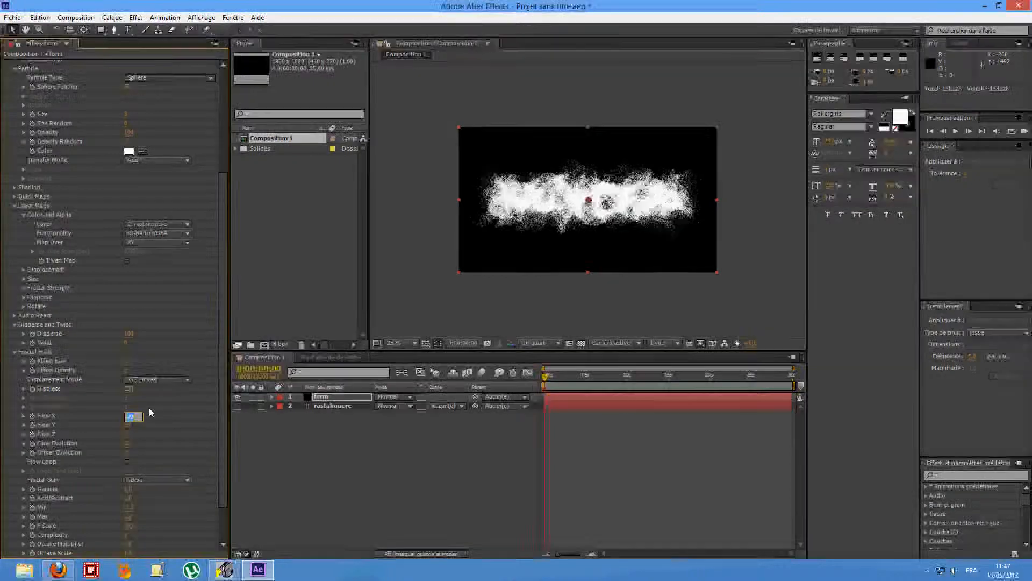
text(0)
key(Return)
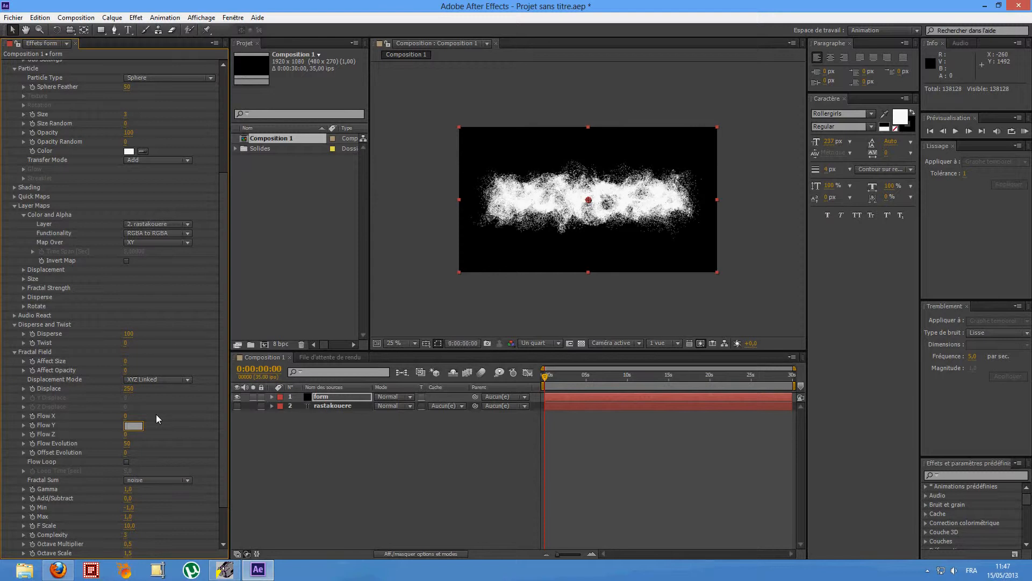
text(0)
key(Return)
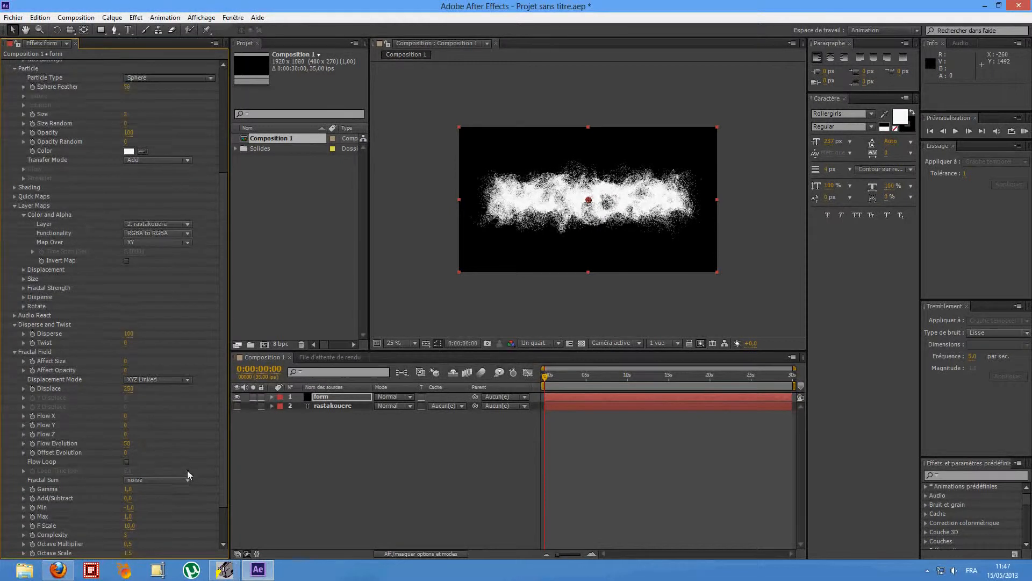
Try the Glow Sphere (No DOF) and Star (No DOF) particle types and restore the Sphere type
scroll(187, 470, down, 2)
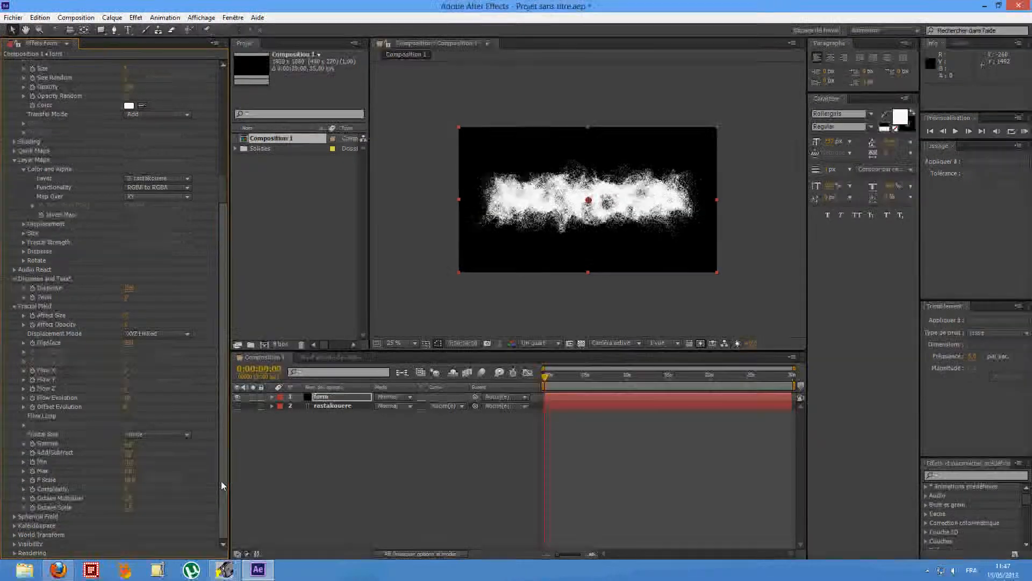
drag(221, 481, 215, 437)
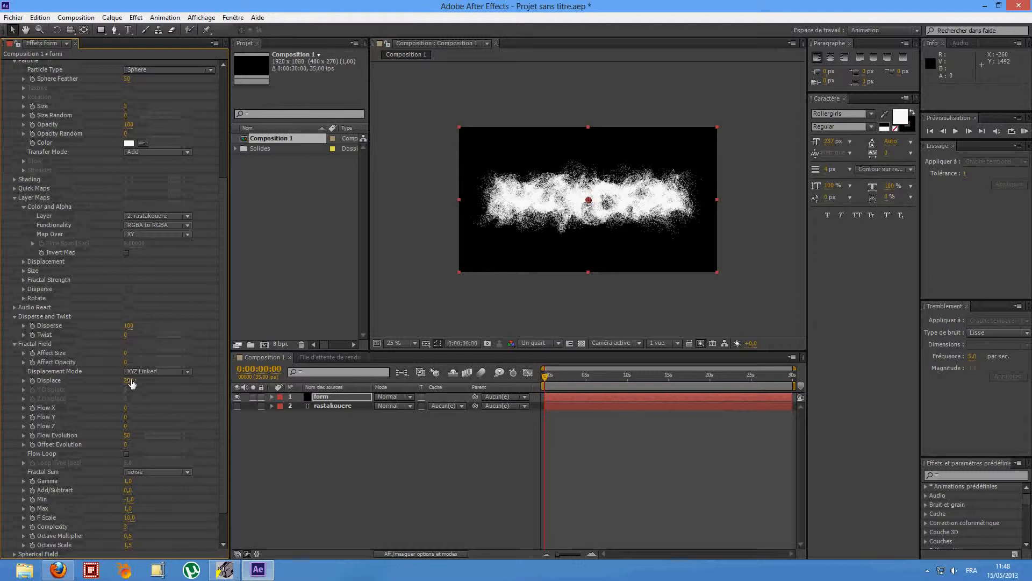
drag(225, 321, 208, 208)
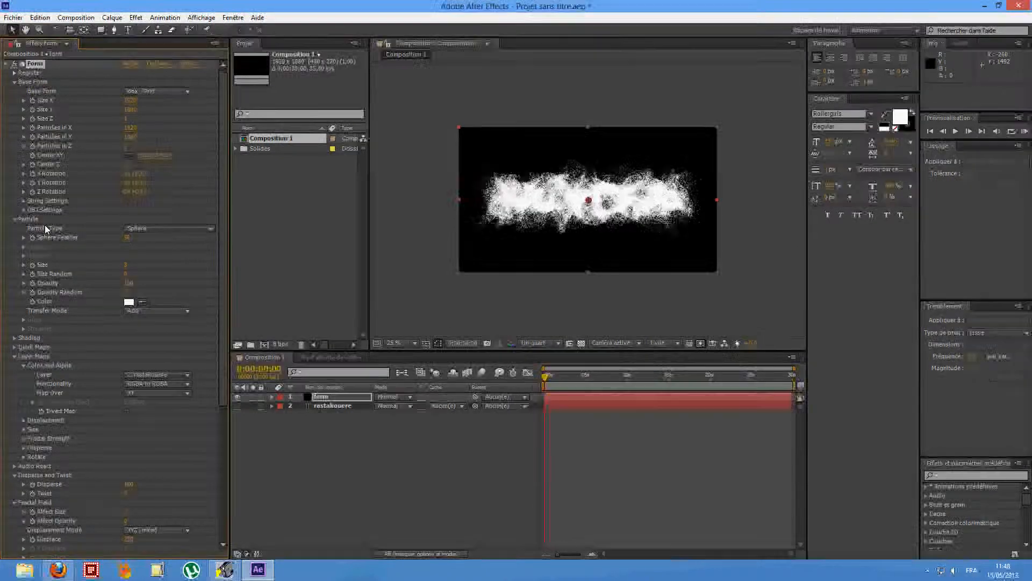
click(208, 228)
click(167, 256)
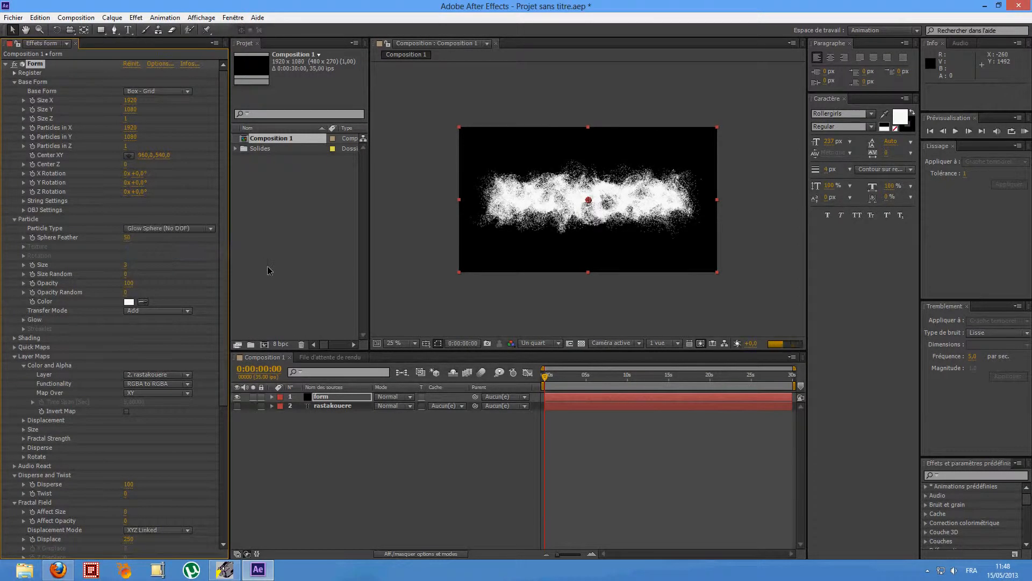
click(213, 229)
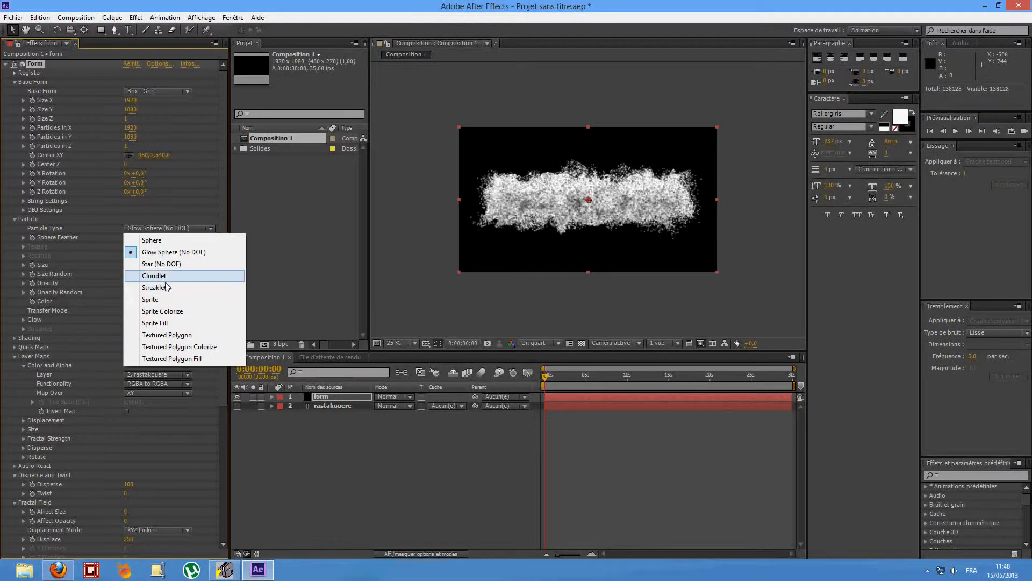
click(173, 264)
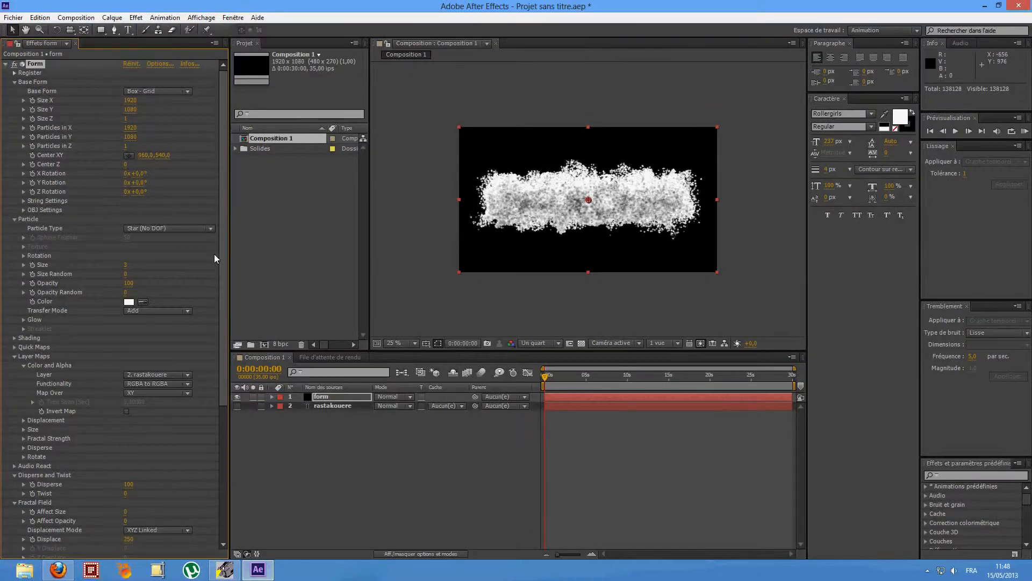
click(209, 229)
click(156, 240)
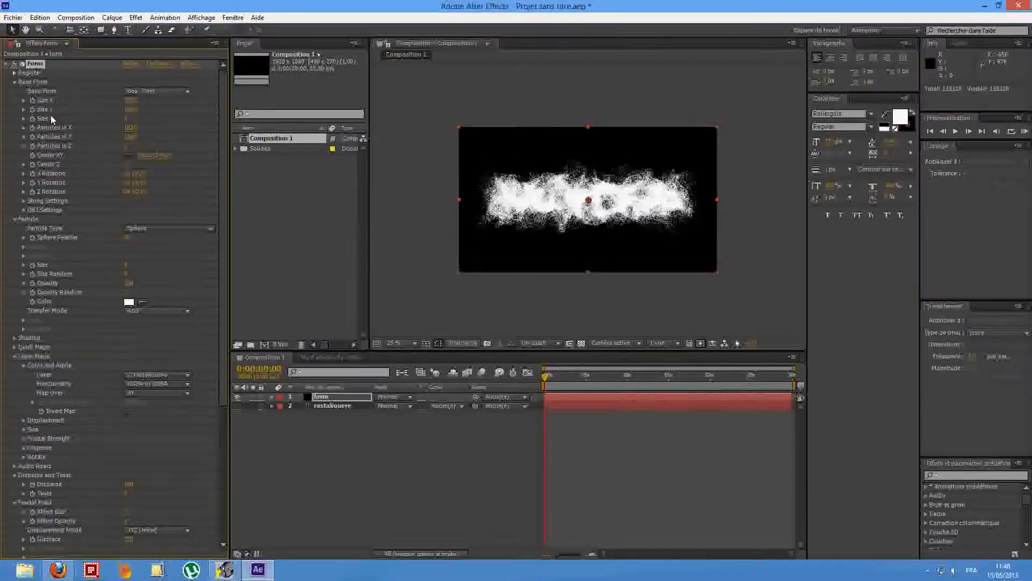
Collapse Form's Base Form, Particle, Layer Maps, Disperse and Twist, and Fractal Field settings, and expand Quick Maps
click(14, 82)
click(15, 91)
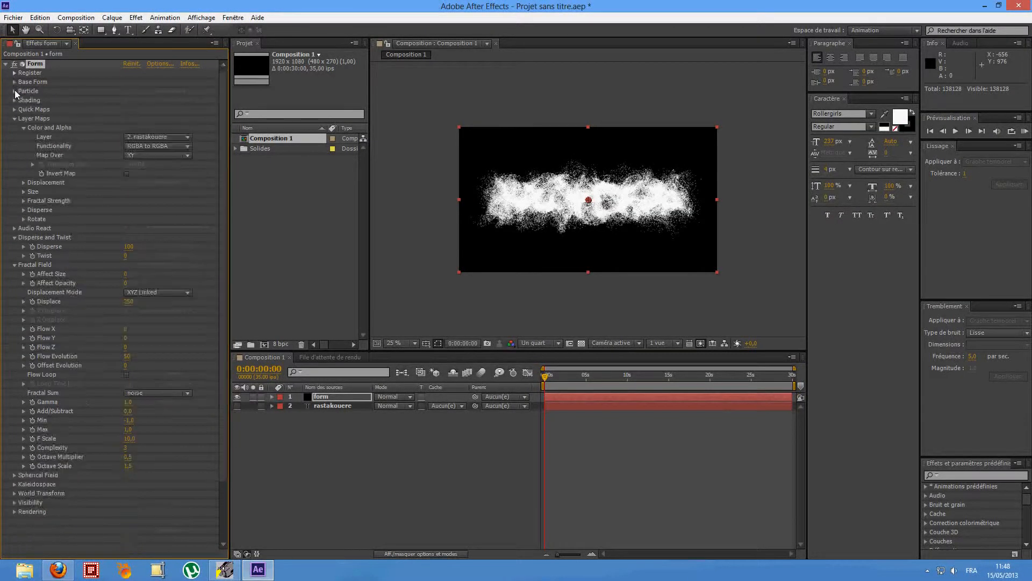
click(14, 120)
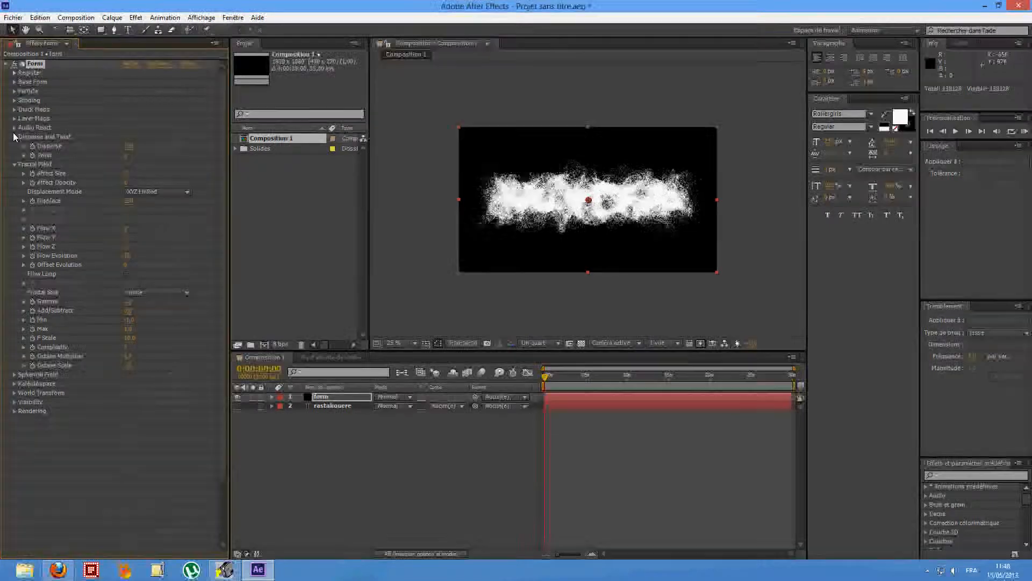
click(14, 137)
click(14, 146)
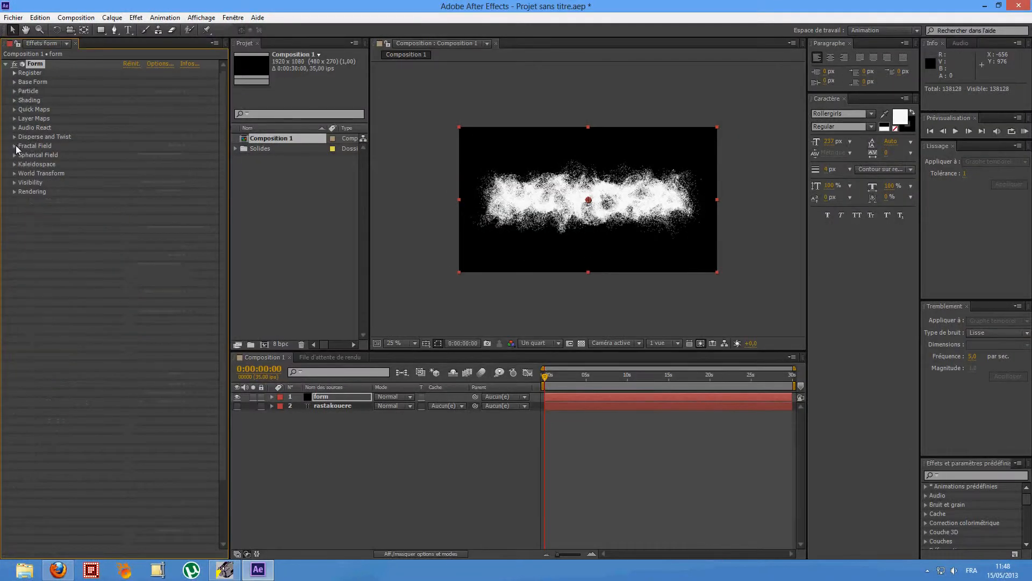
click(15, 110)
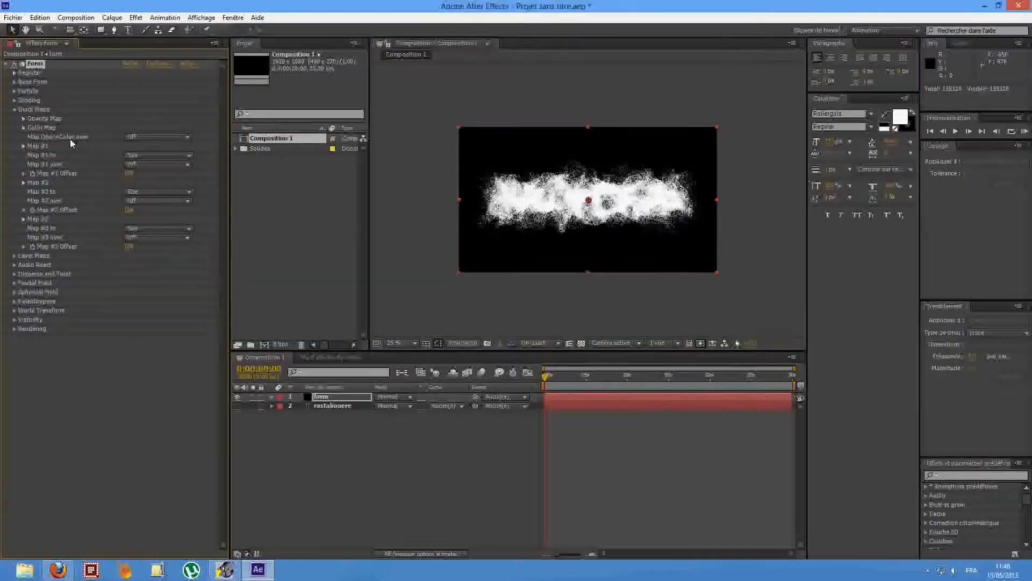
Give Quick Maps' Map #1 a descending ramp and apply it to Disperse Strength over X
click(24, 146)
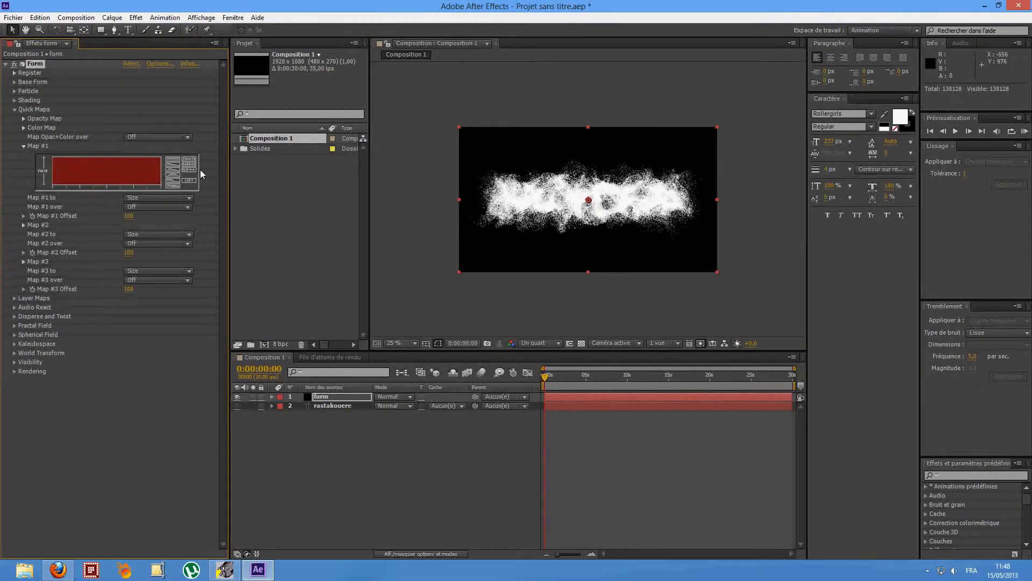
click(173, 169)
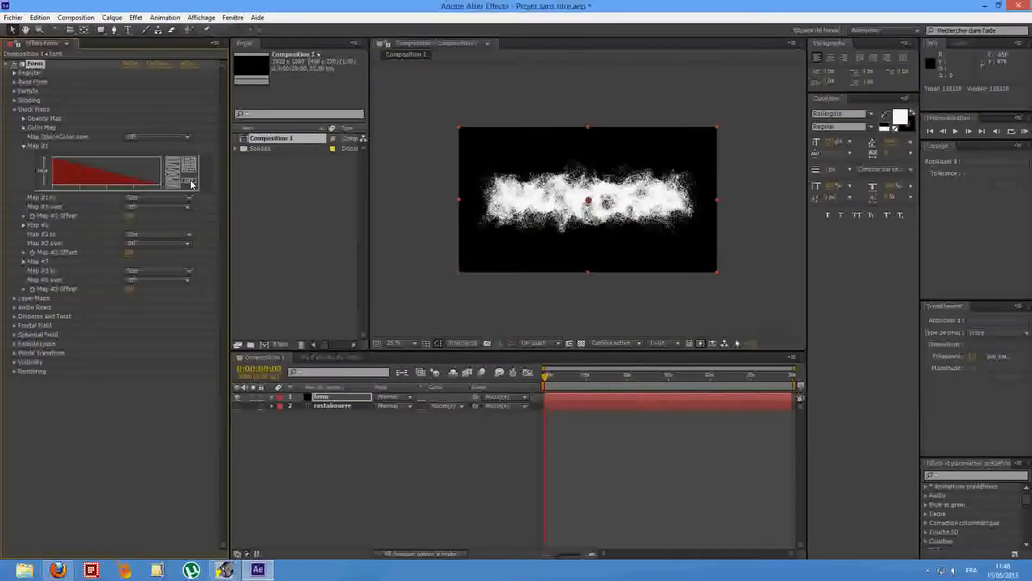
click(188, 198)
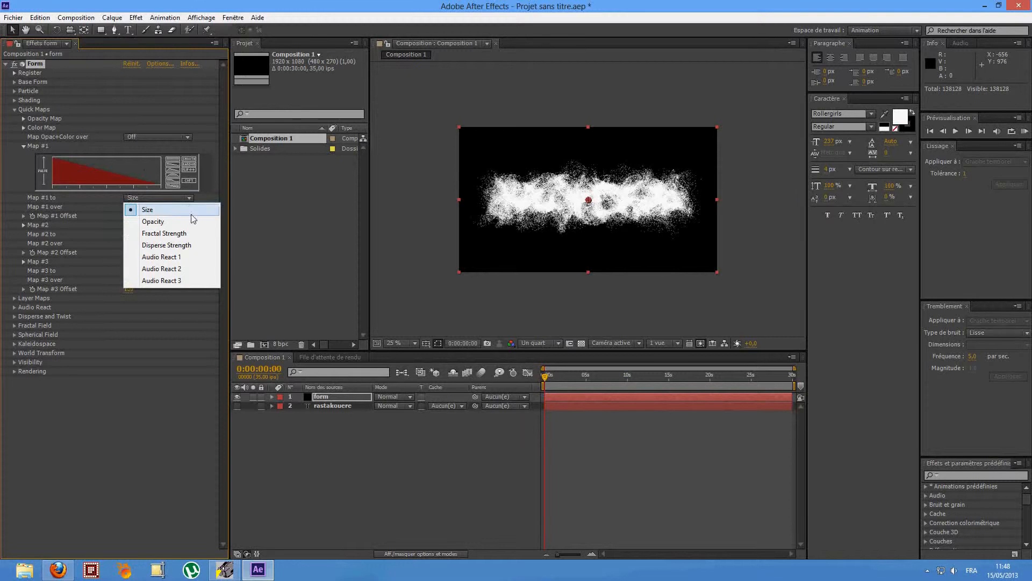
click(187, 246)
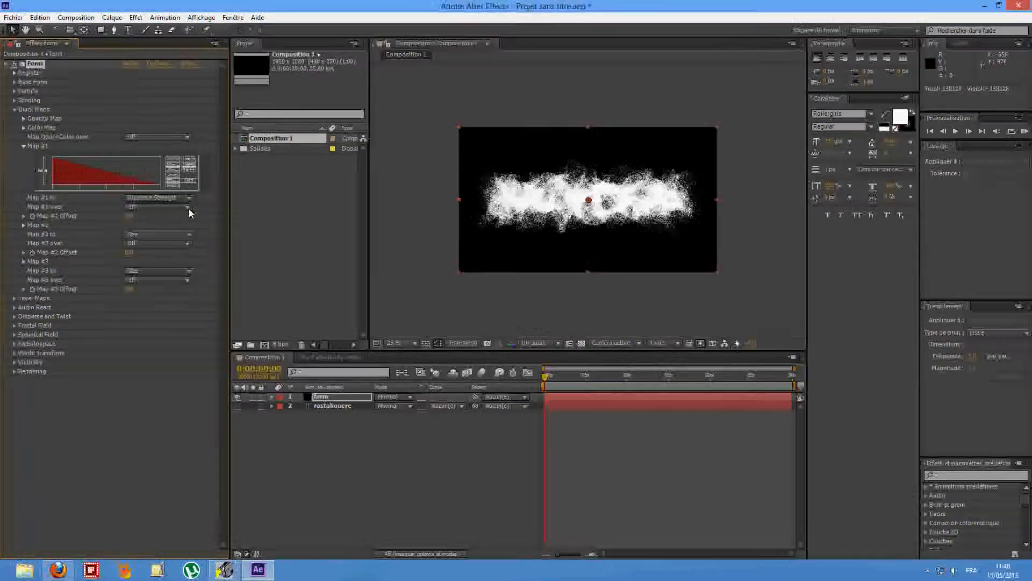
click(189, 209)
click(186, 230)
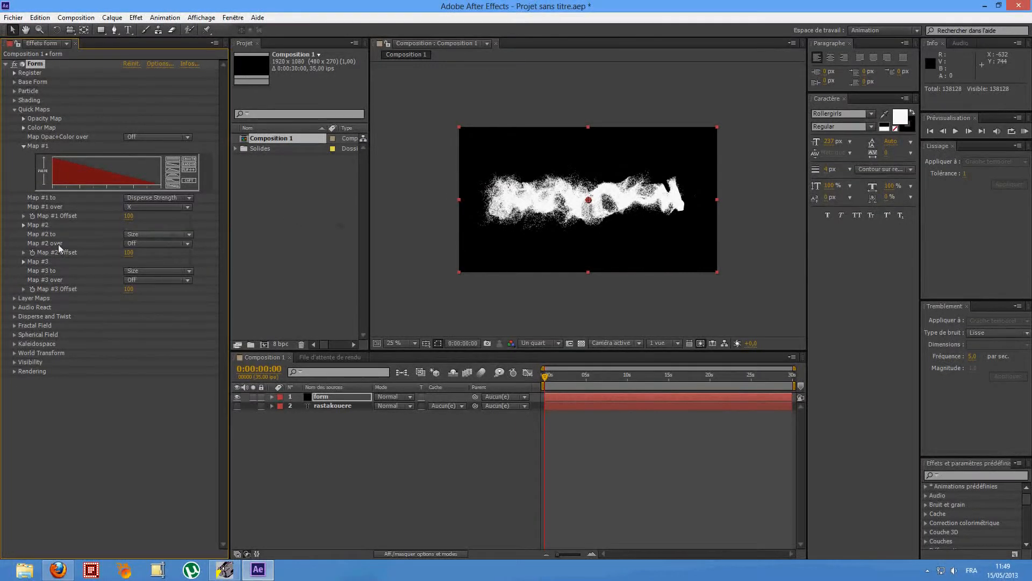
Give Map #2 a ramp curve and flip the Map #1 and Map #2 ramps so both ascend
click(24, 225)
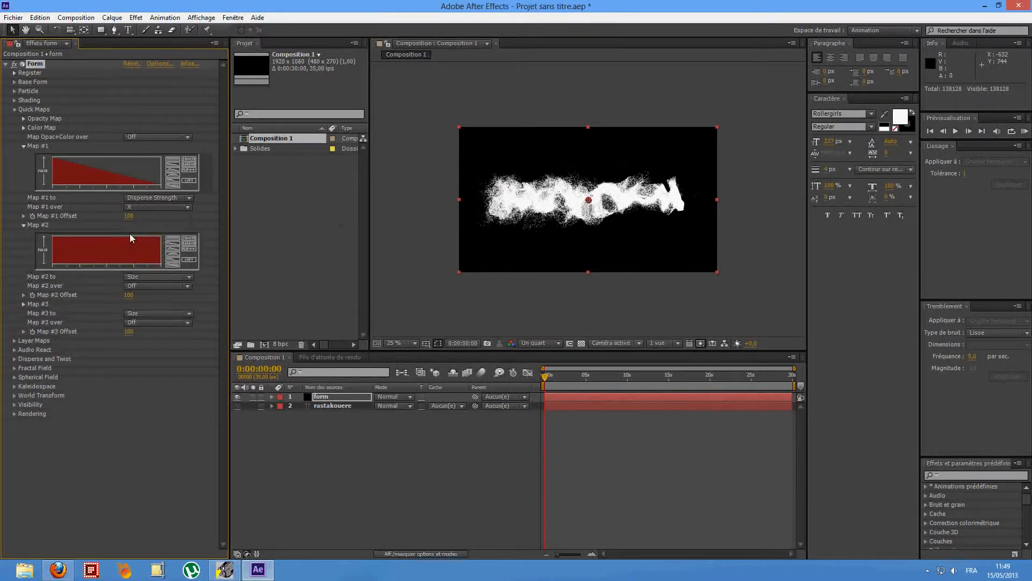
click(173, 243)
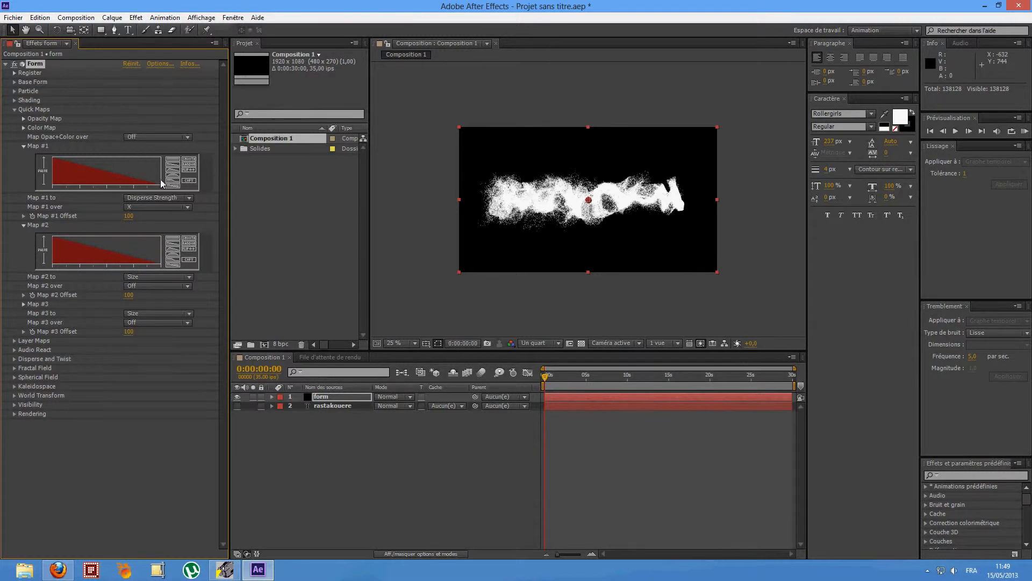
click(188, 170)
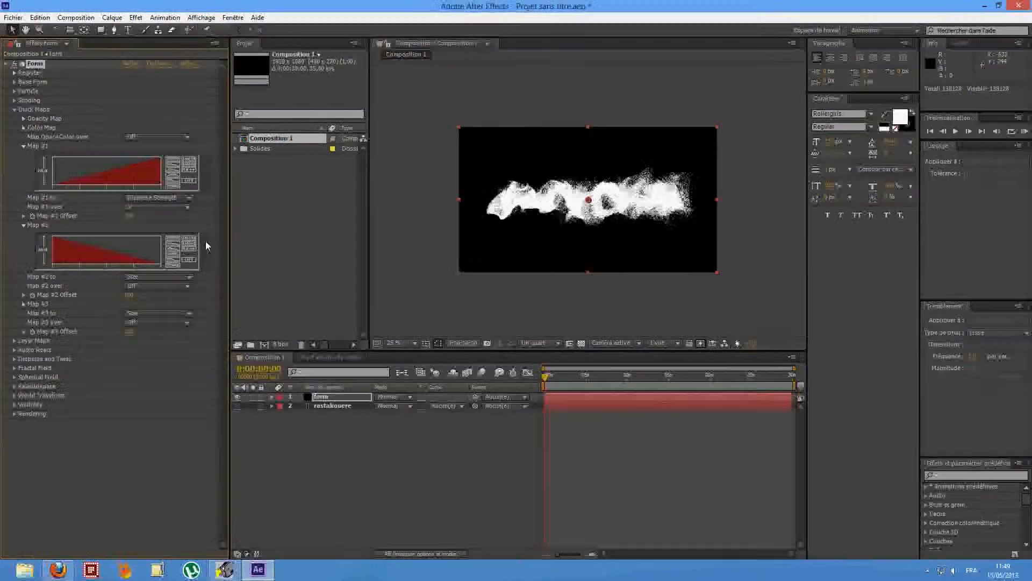
click(188, 248)
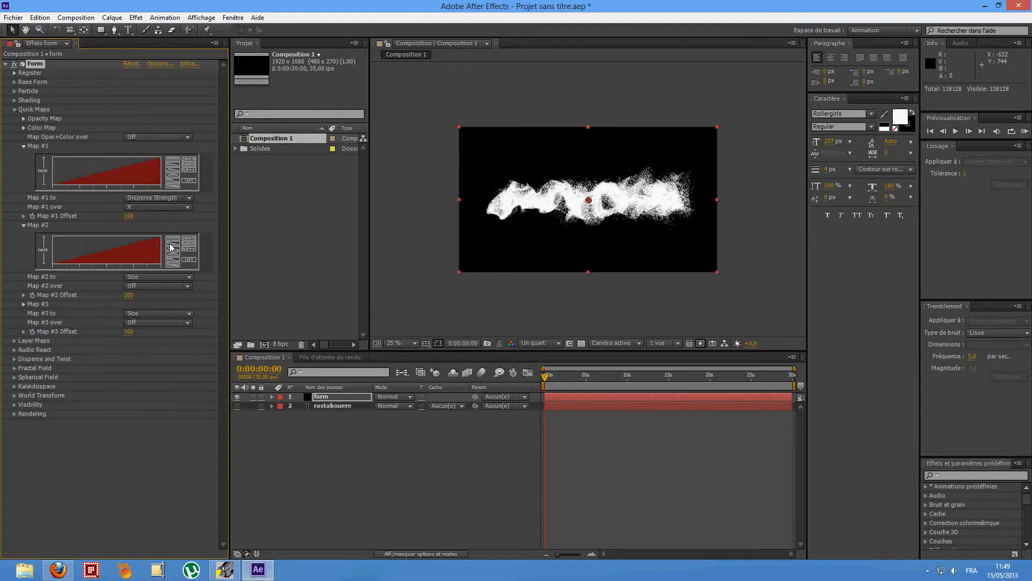
Apply Map #2 to Fractal Strength over X
click(190, 277)
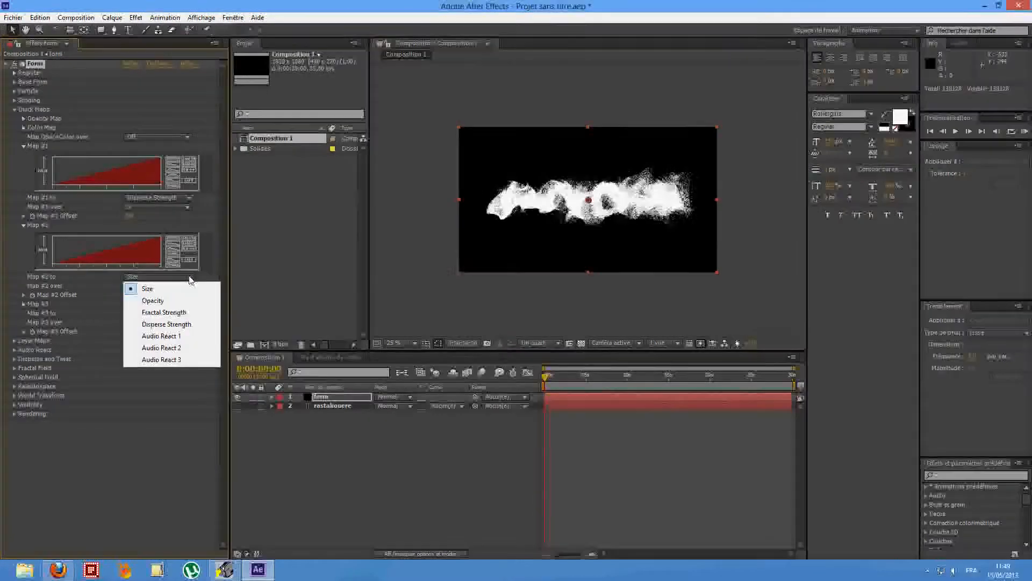
click(183, 313)
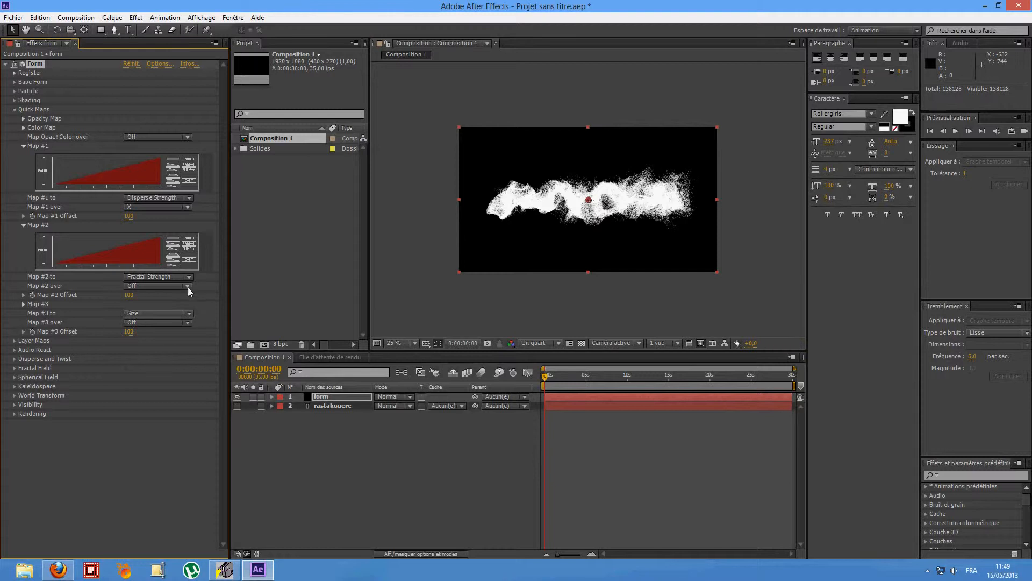
click(188, 287)
click(188, 308)
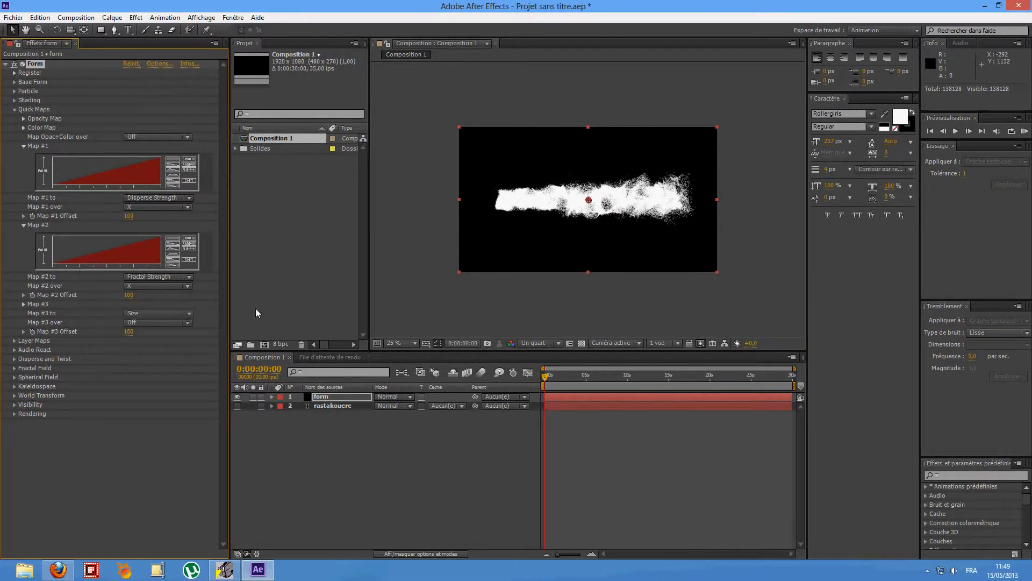
Apply Map #3 to Opacity over X with a descending ramp
click(23, 303)
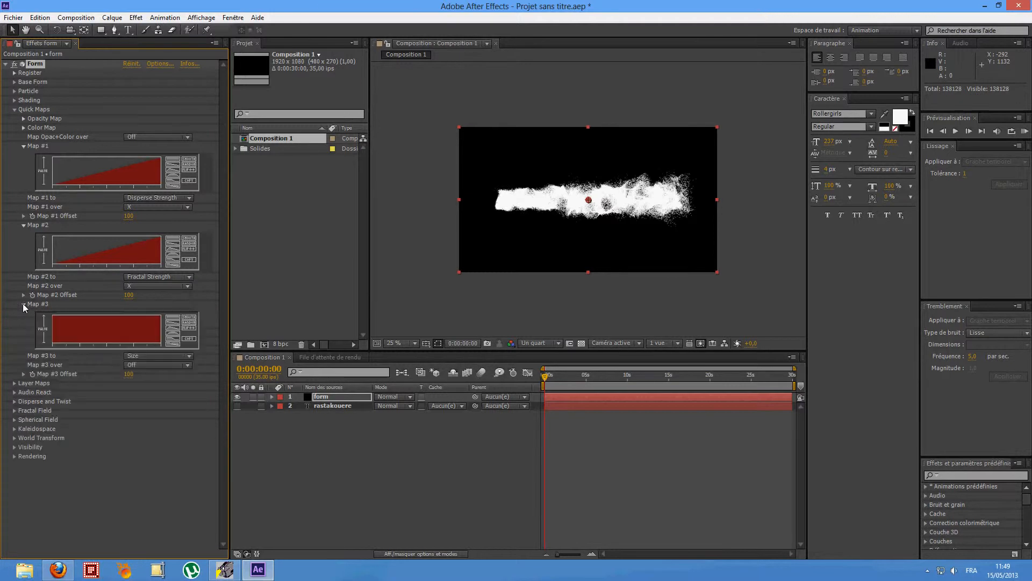
click(186, 356)
click(177, 379)
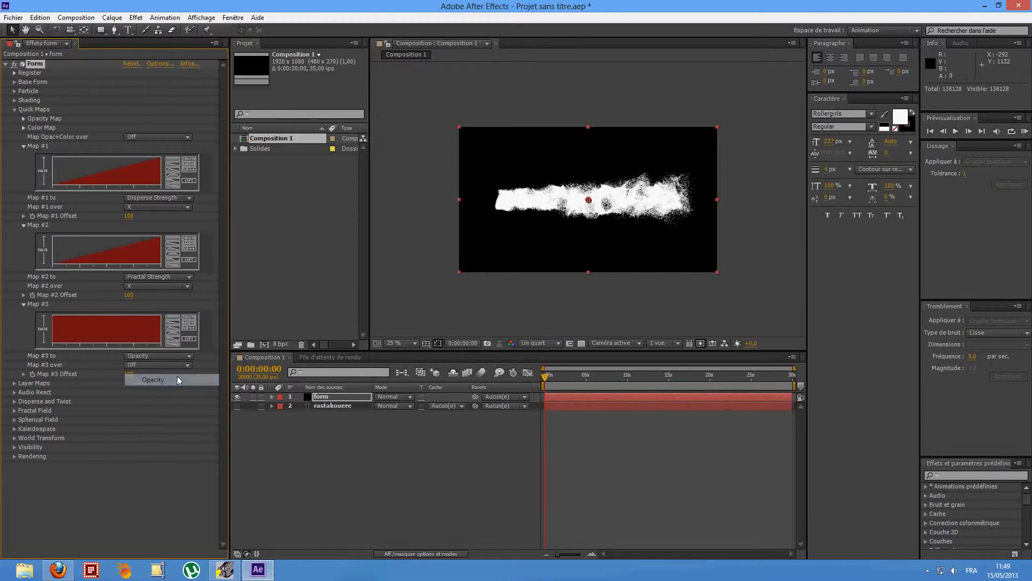
click(173, 328)
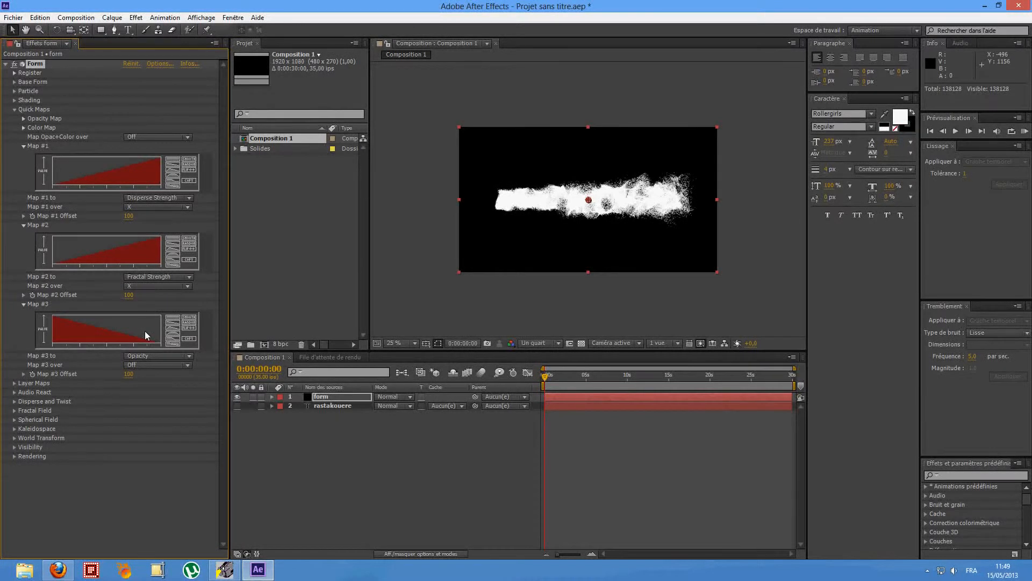
click(179, 365)
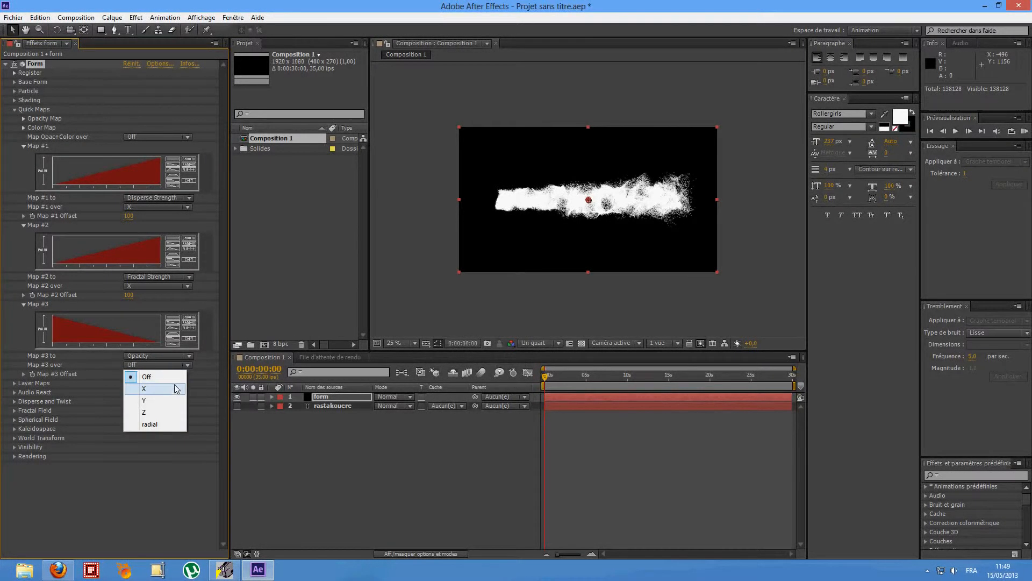
click(173, 388)
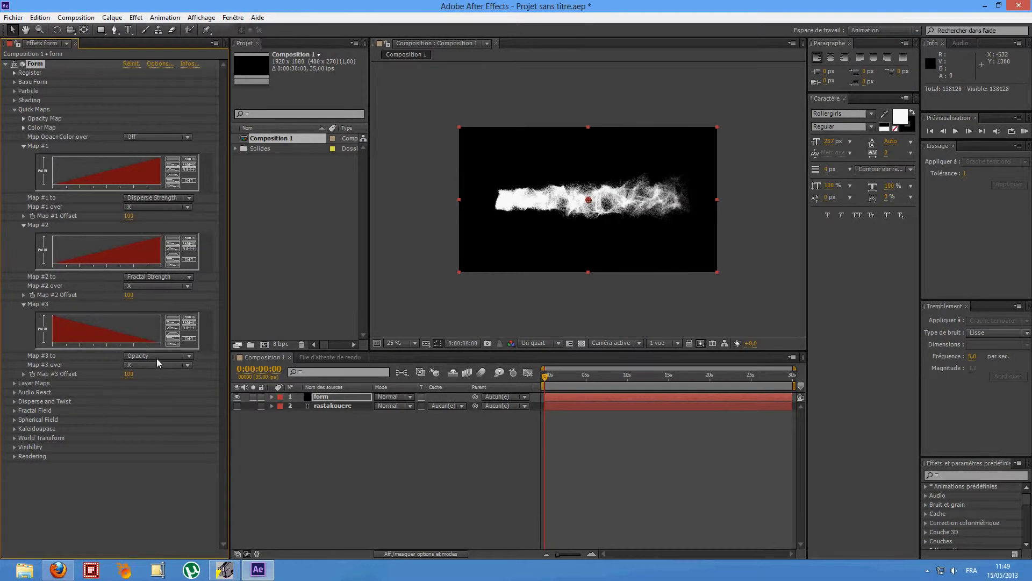
Switch Map #3 over to Off and back to X to compare the opacity effect
click(178, 364)
click(162, 379)
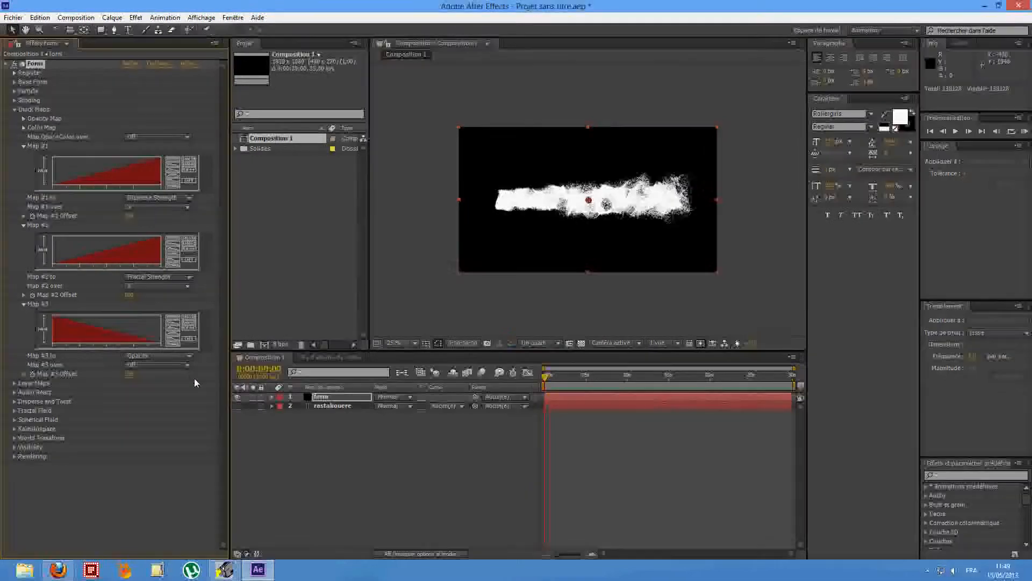
click(187, 363)
click(156, 388)
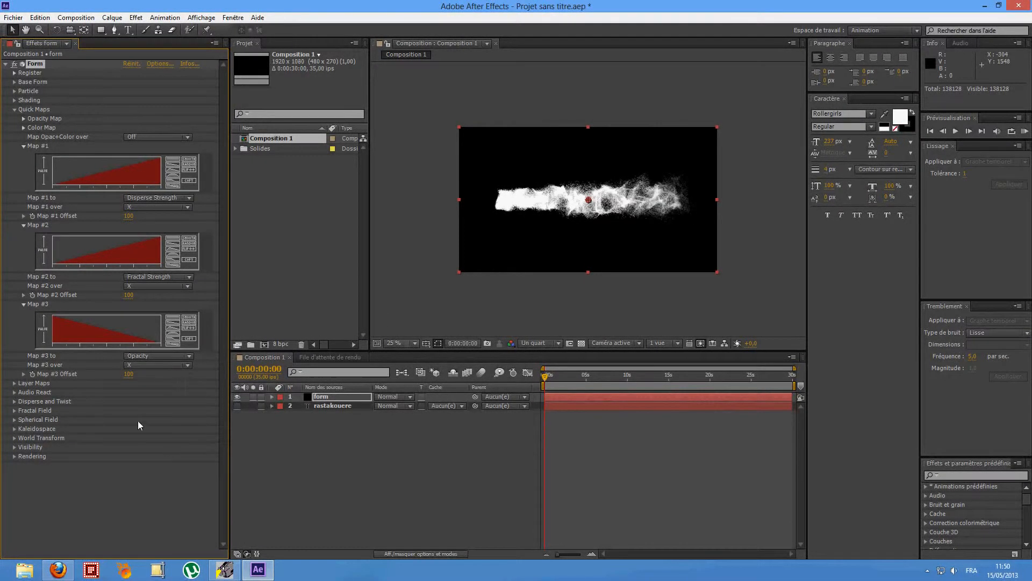
Add an expression to Map #2 Offset that links it to Map #1 Offset
alt+click(32, 295)
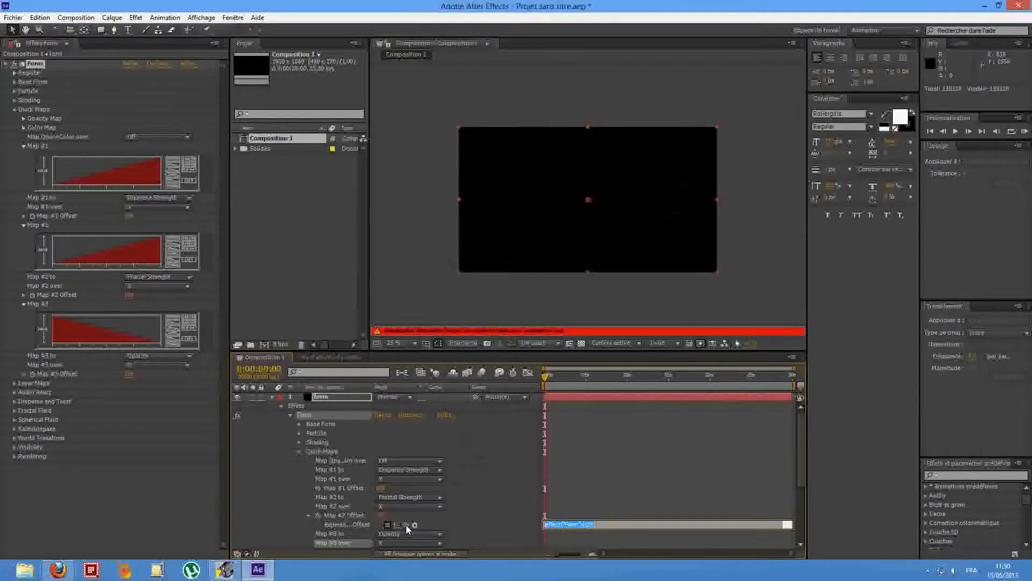
drag(405, 524, 58, 216)
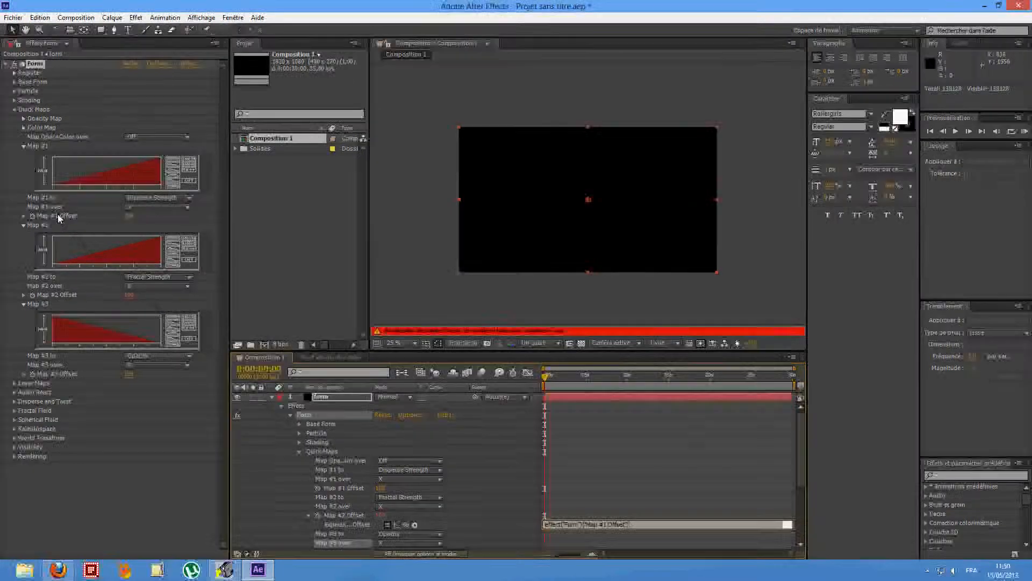
click(152, 414)
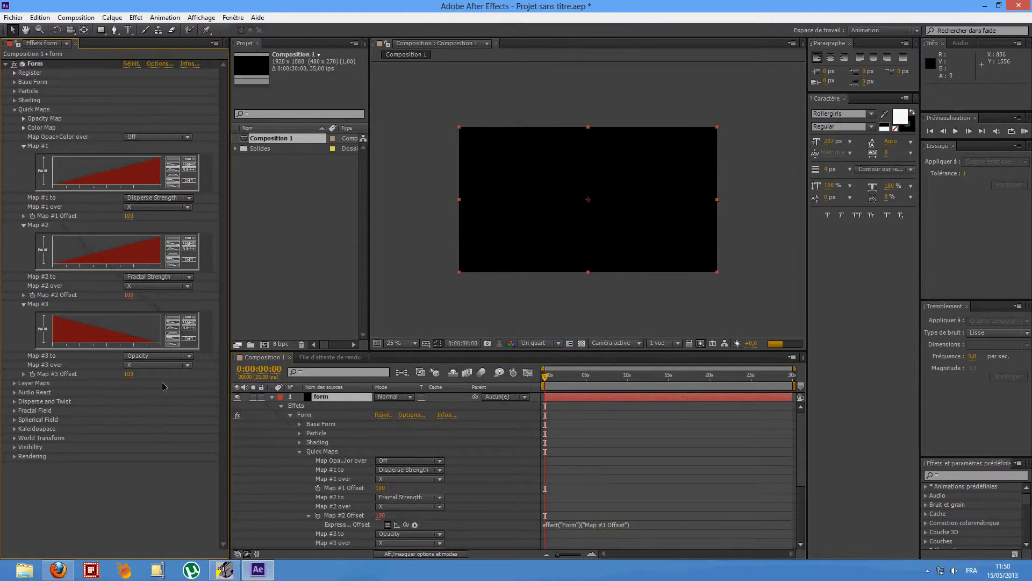
Try a Map #1 Offset of 50 and try clearing the linked Map #2 Offset value
click(128, 216)
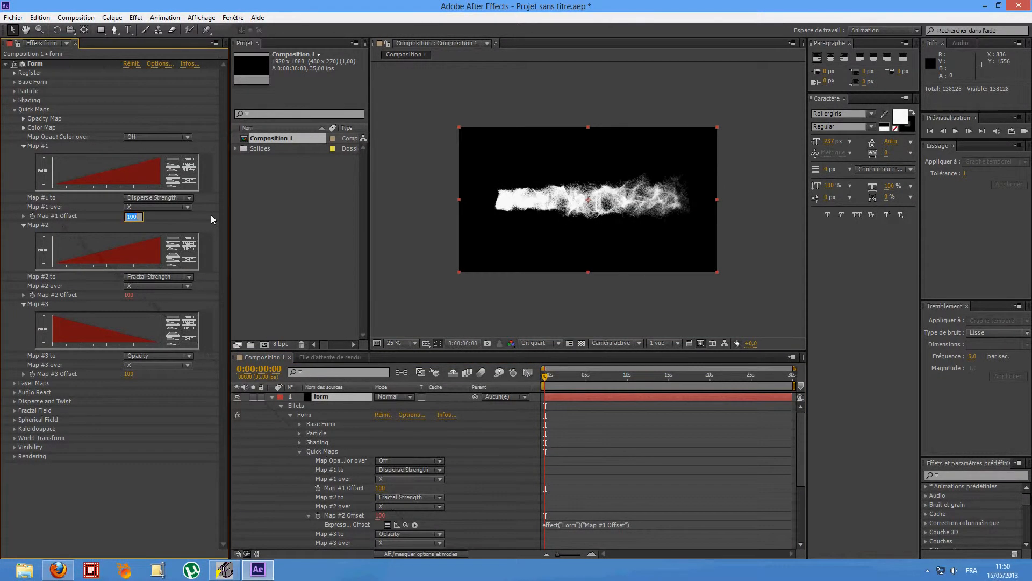
text(50)
key(Return)
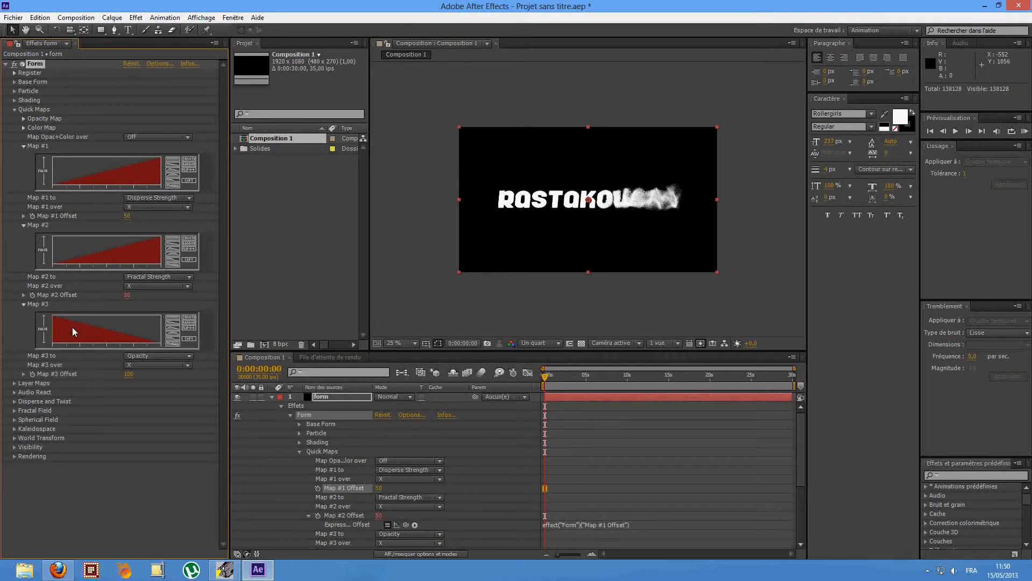
click(128, 295)
key(BackSpace)
key(Return)
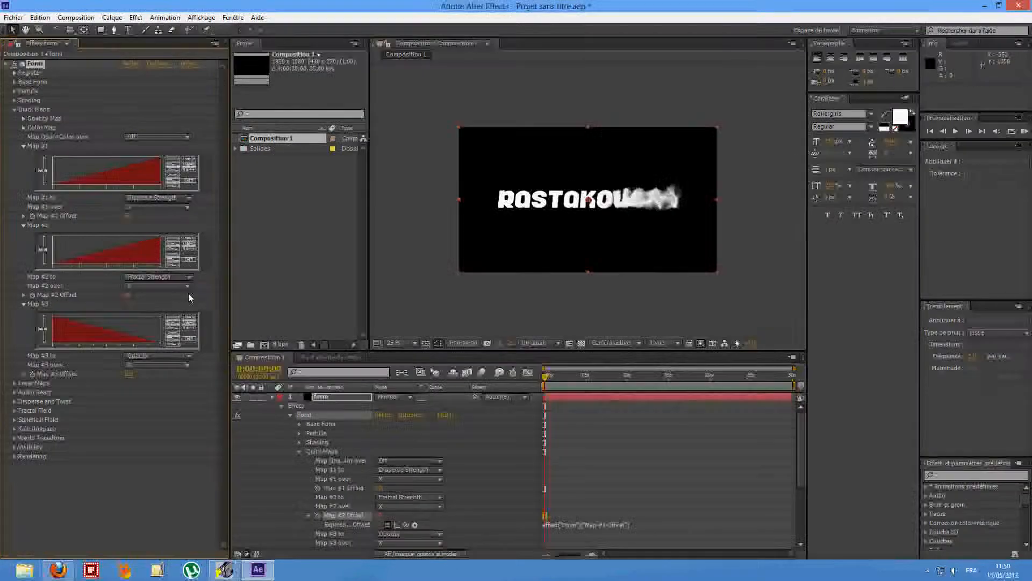
Try a Map #1 Offset of 0
click(128, 216)
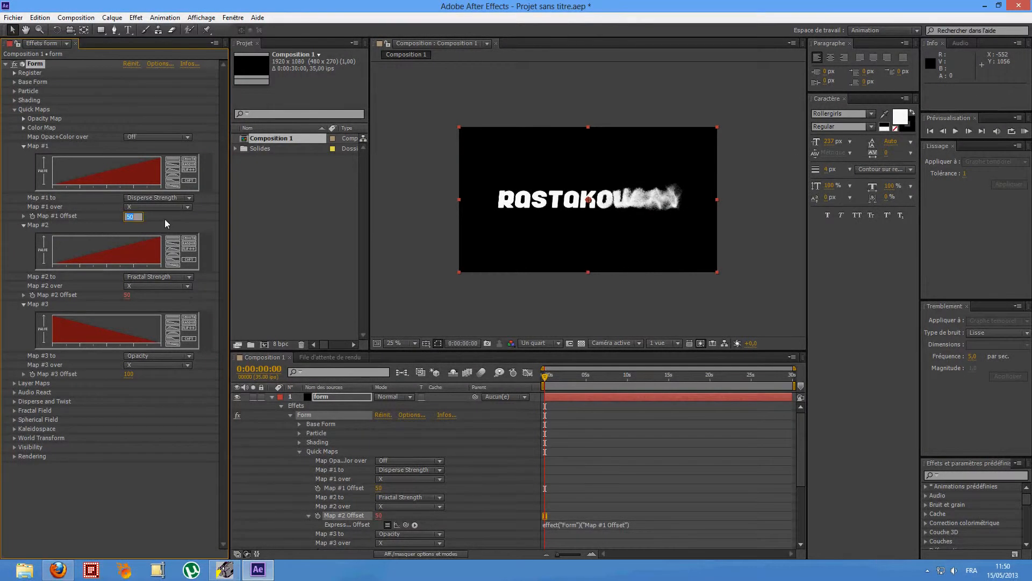
text(0)
key(Return)
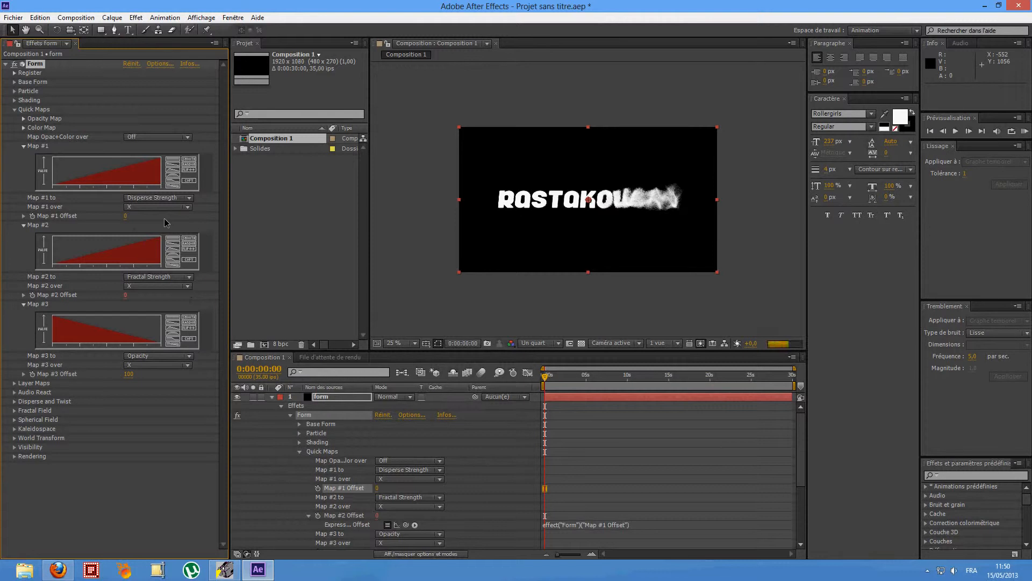
Set Map #1 Offset to 200 and create a keyframe for it at 0:00:00:00
click(126, 216)
key(BackSpace)
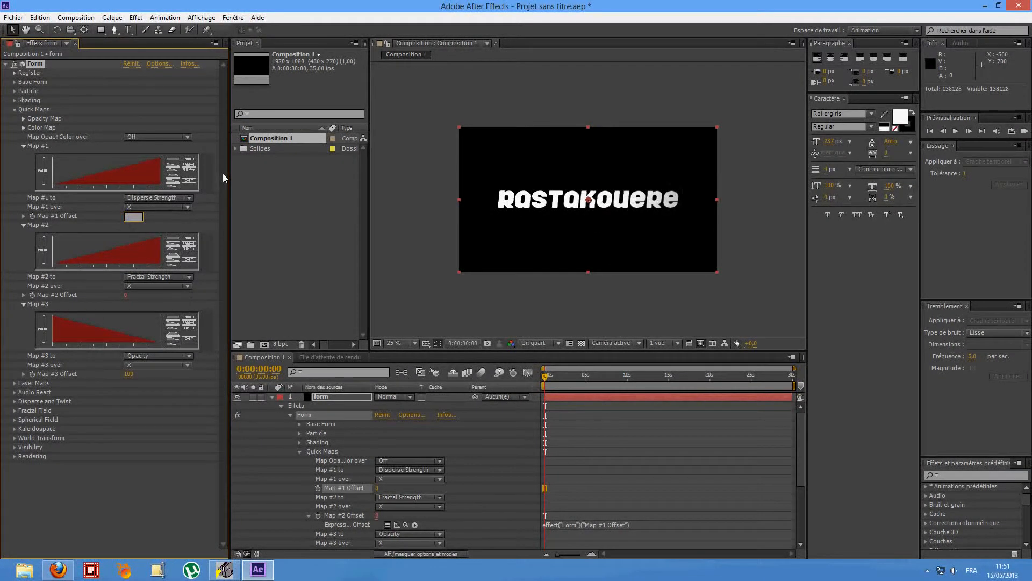
text(200)
key(Return)
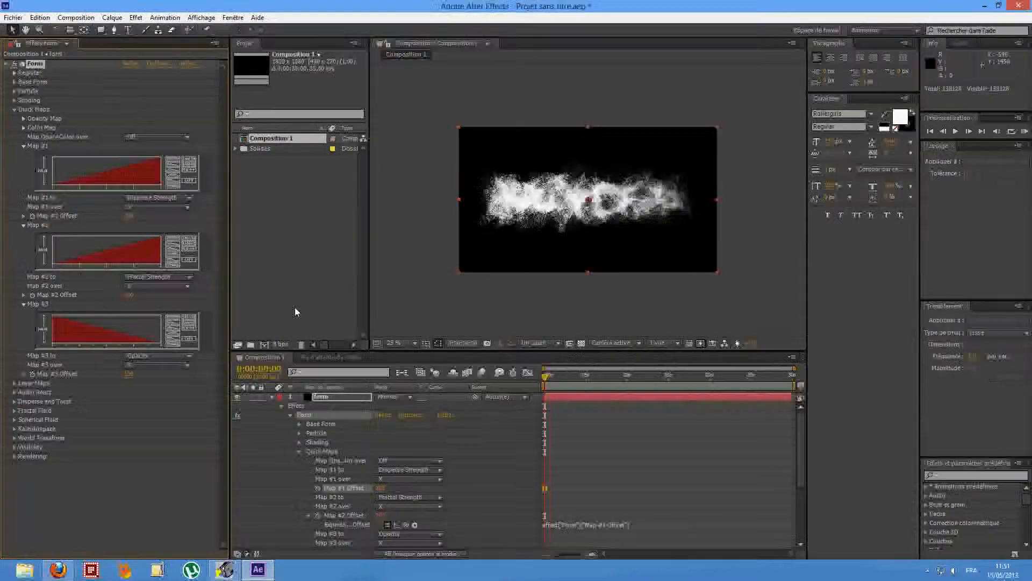
click(33, 216)
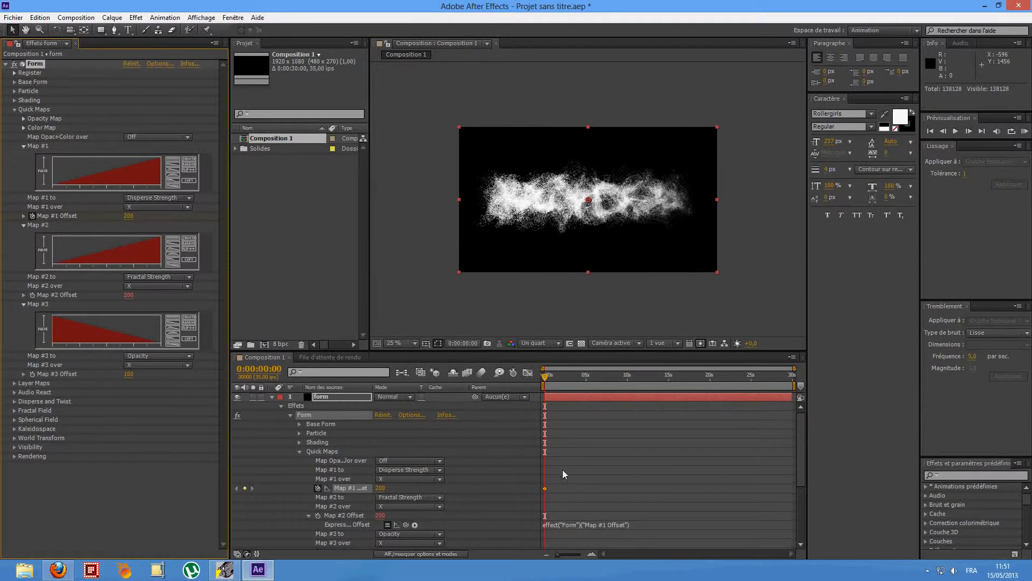
Set Map #1 Offset to 0 at 0:00:04:01 to create its second keyframe
drag(544, 380, 572, 400)
click(567, 554)
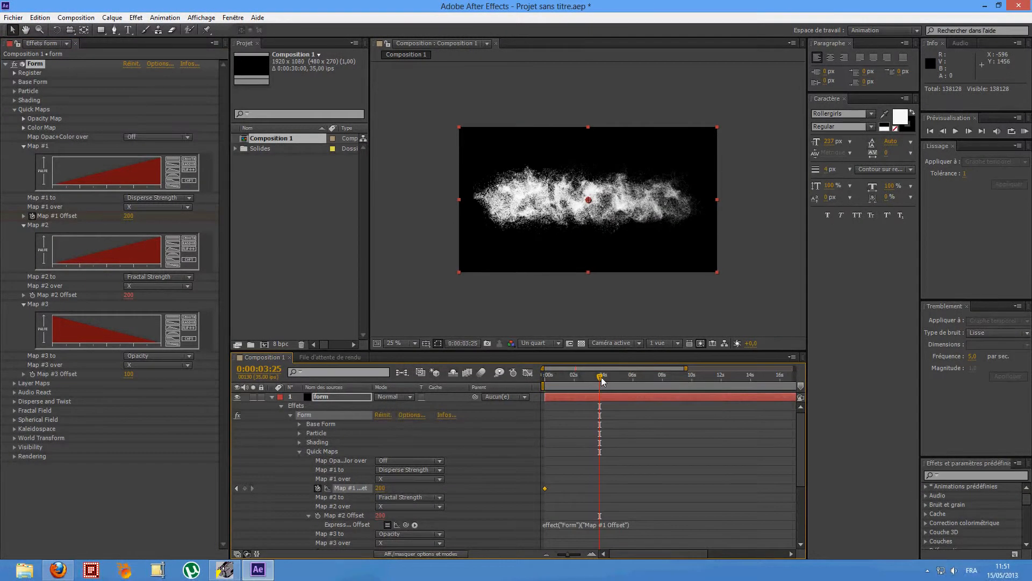
drag(598, 380, 604, 380)
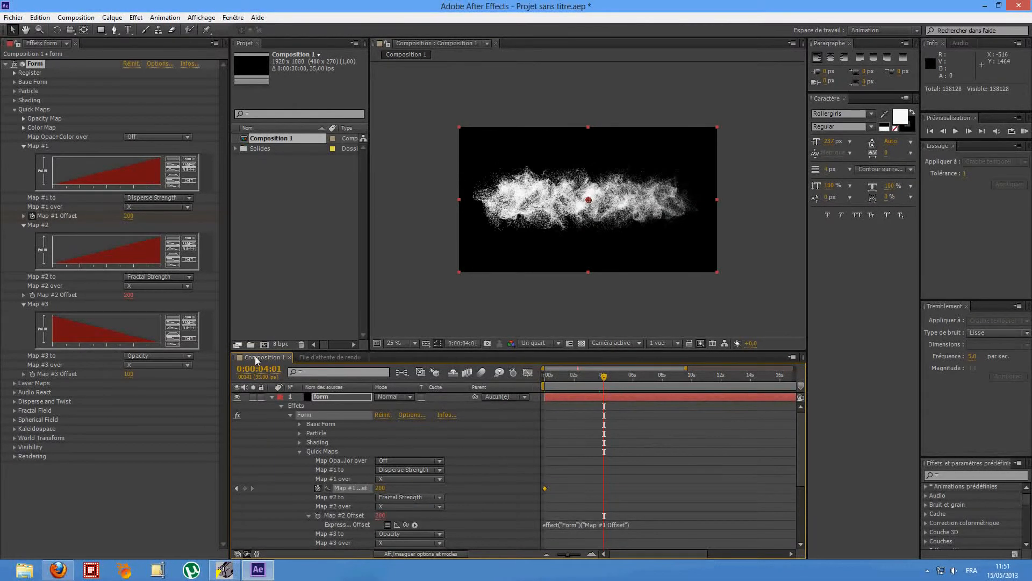
click(129, 218)
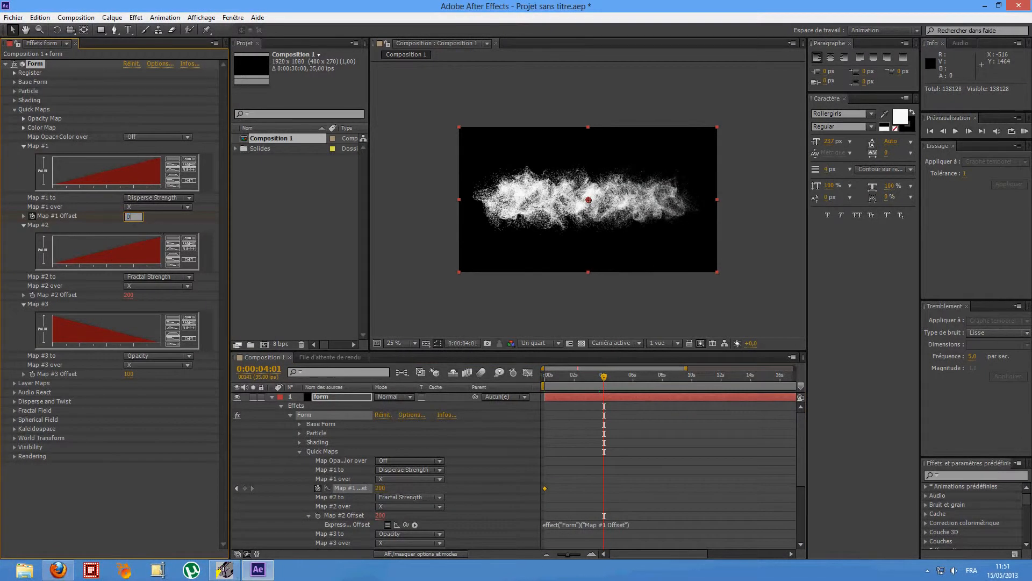
text(0)
key(Return)
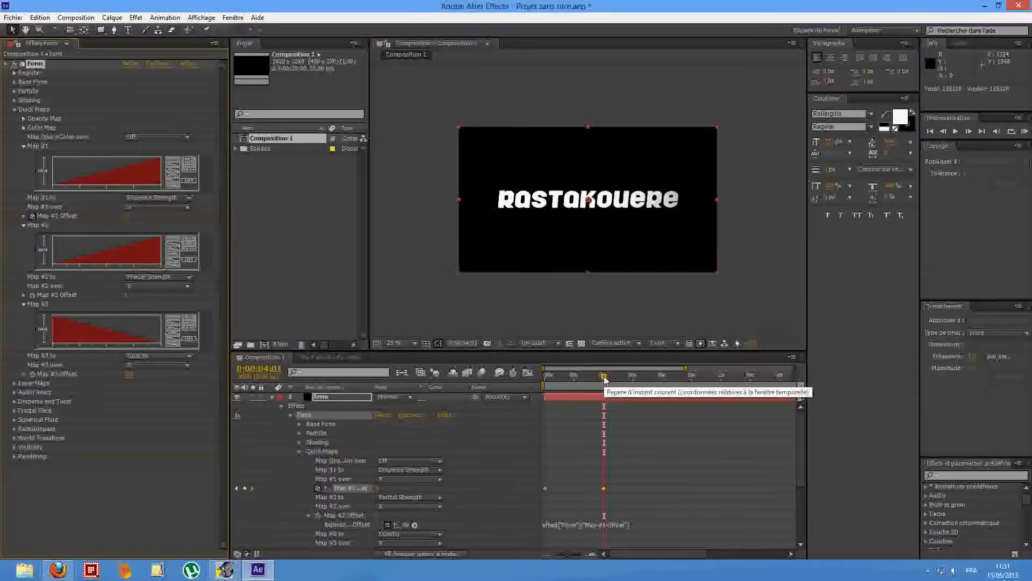
Scrub between the two Map #1 Offset keyframes to check the particles forming the text, and return to the start
key(Home)
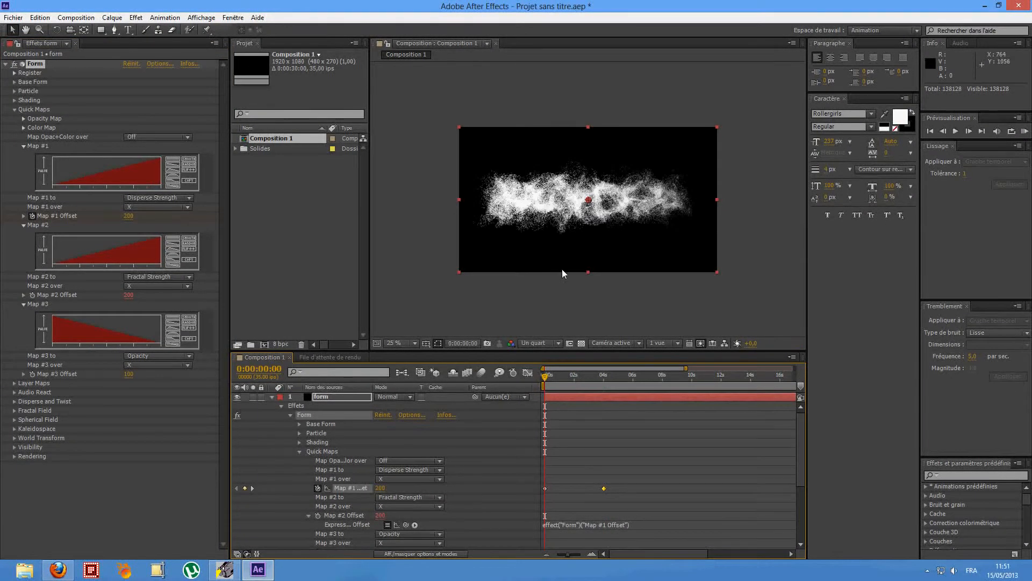
click(573, 377)
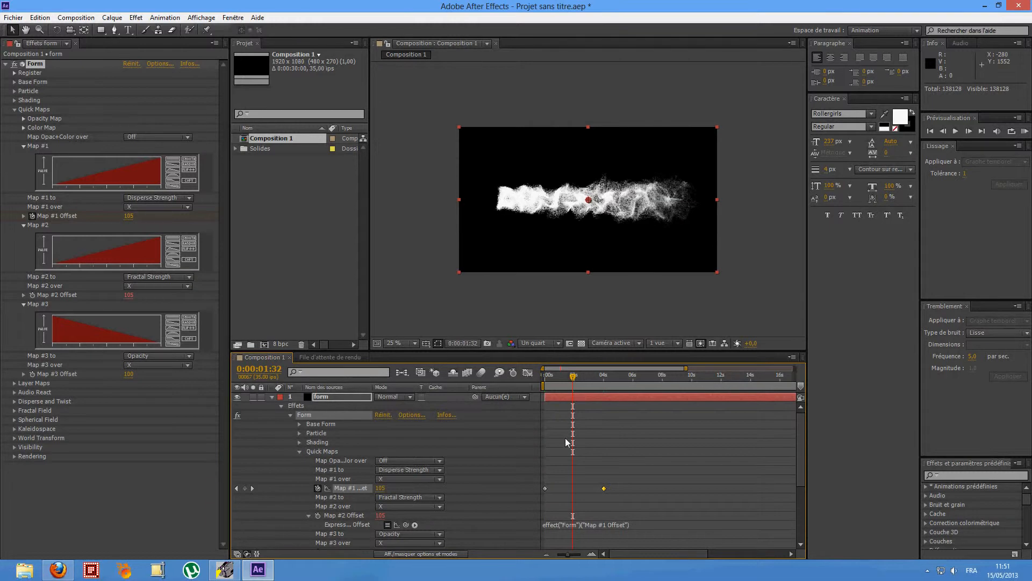
drag(574, 377, 603, 378)
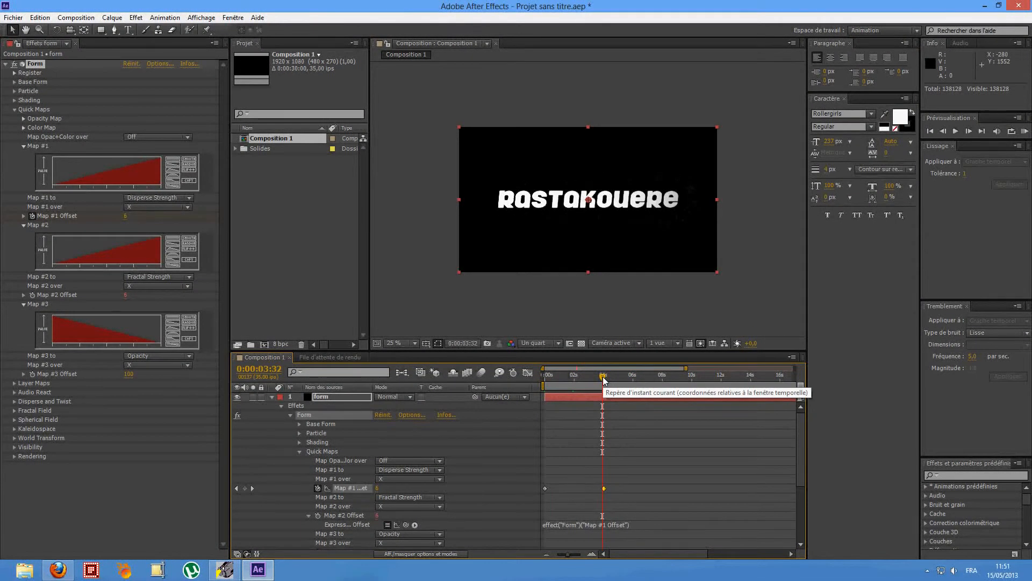
key(Home)
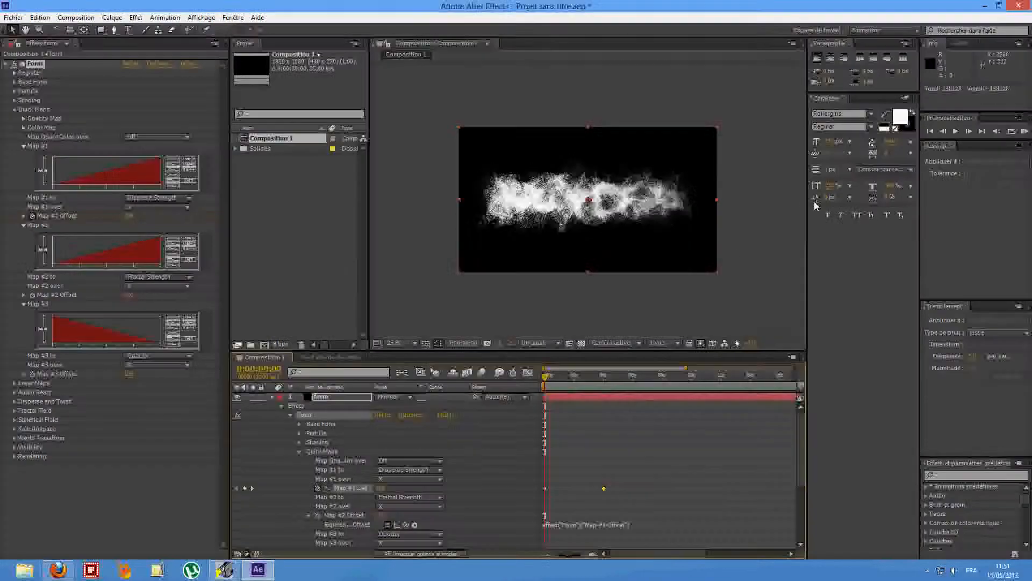
Enlarge the composition view to 50% and play a RAM preview of the text reveal
scroll(782, 210, up, 1)
scroll(782, 211, down, 1)
scroll(782, 211, up, 1)
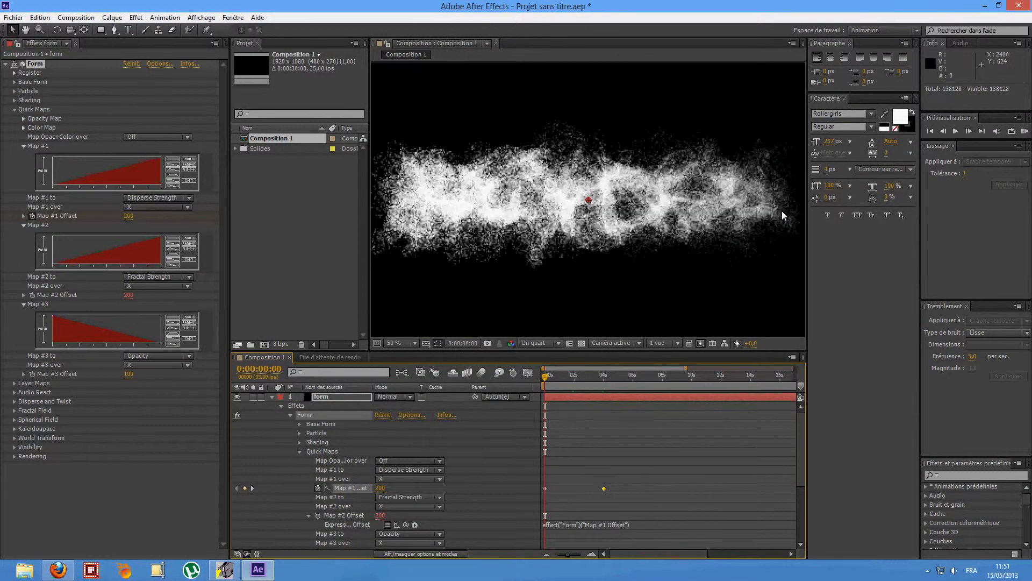
click(1024, 131)
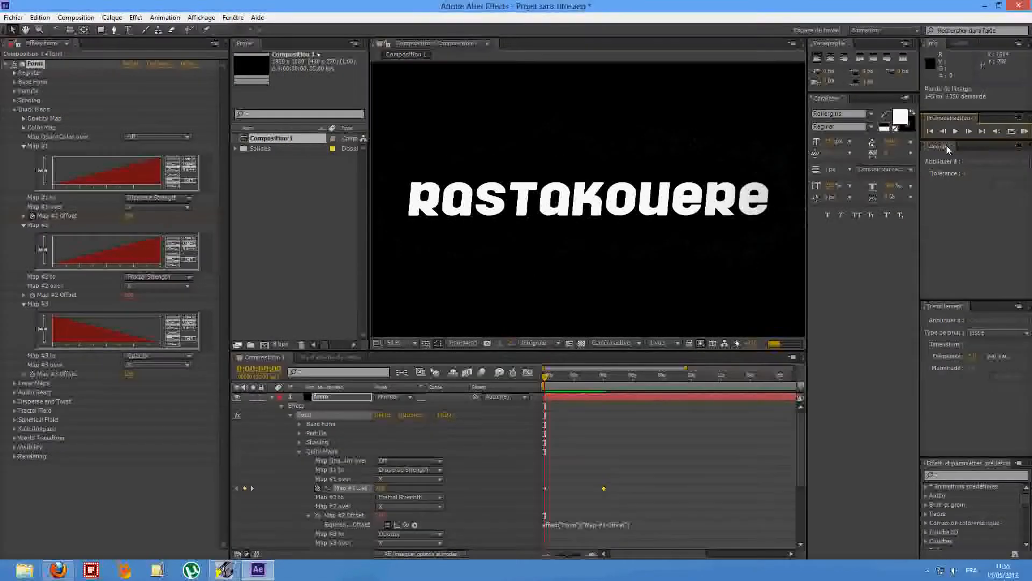
click(1025, 131)
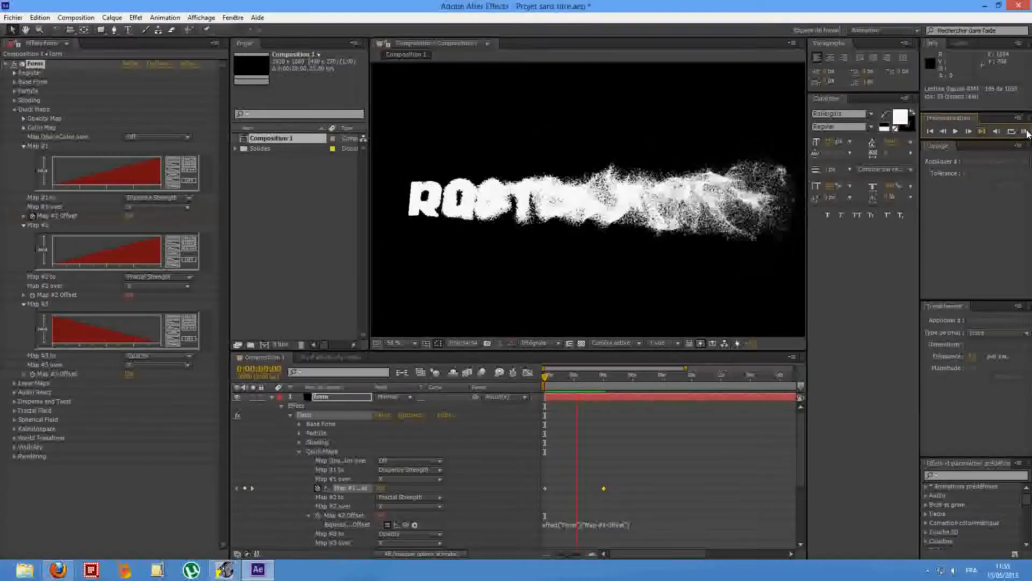
Collapse the form layer's properties, replay the RAM preview and scrub to 0:00:03:24
click(272, 398)
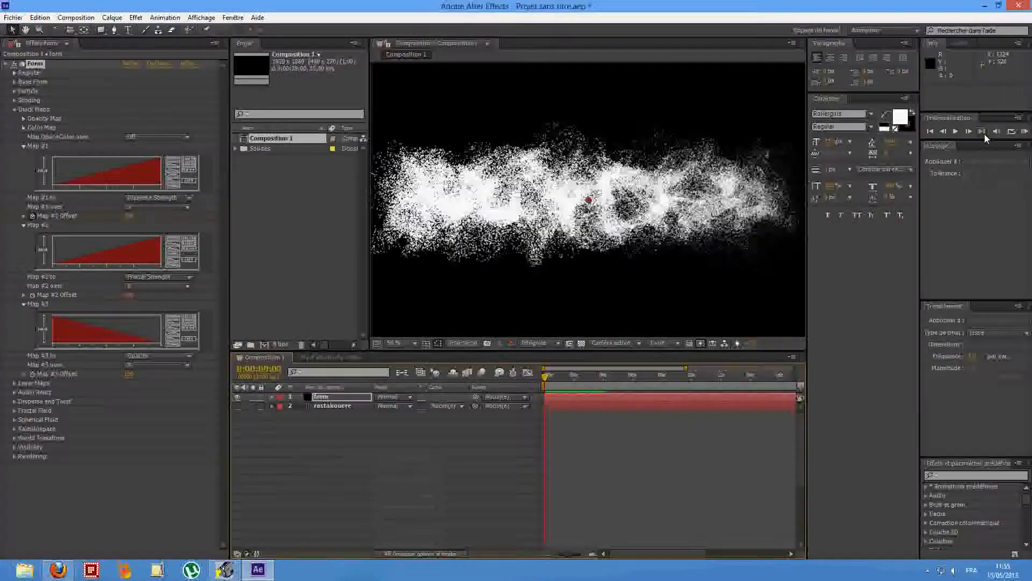
click(1024, 131)
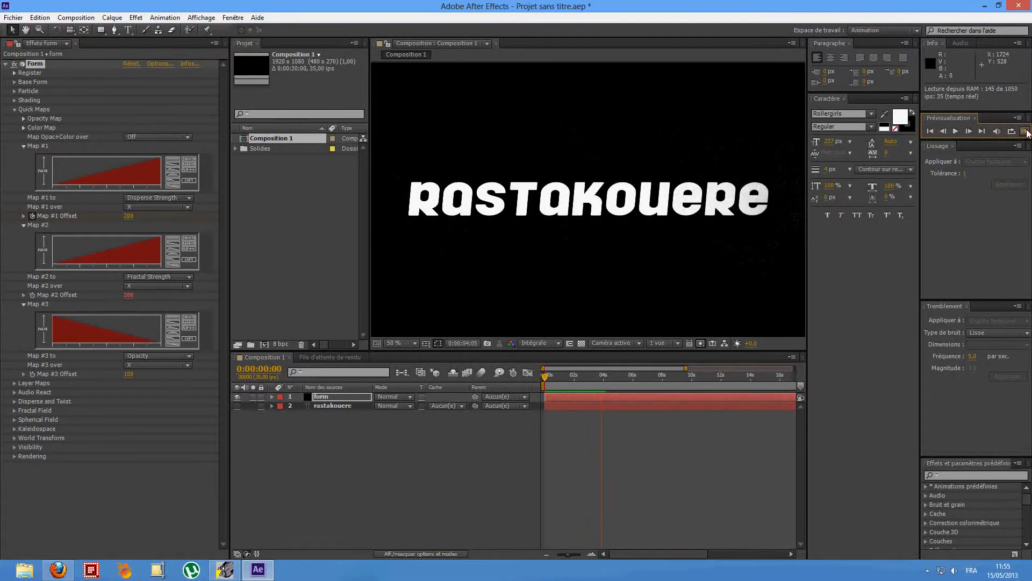
click(583, 376)
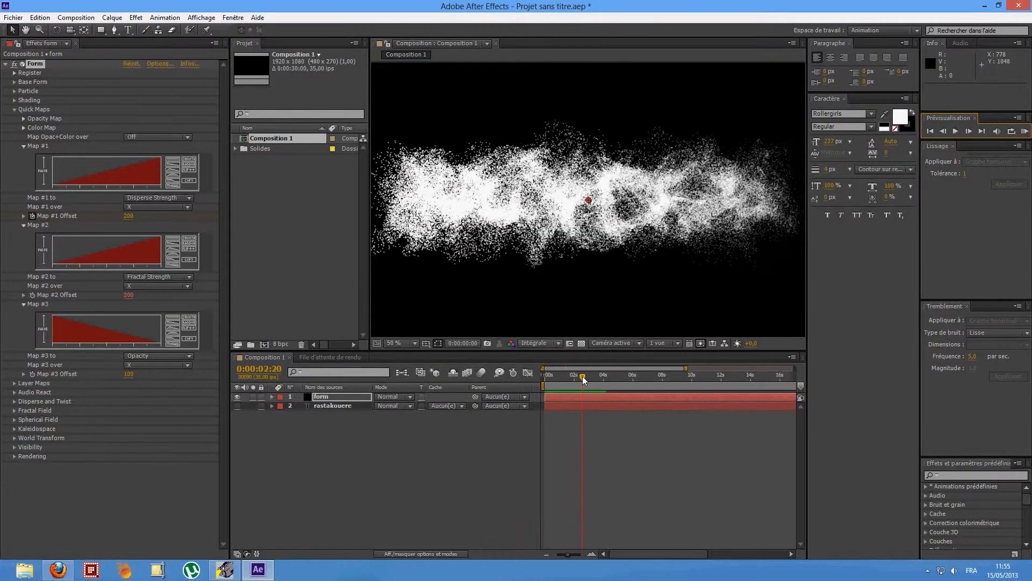
drag(582, 376, 598, 376)
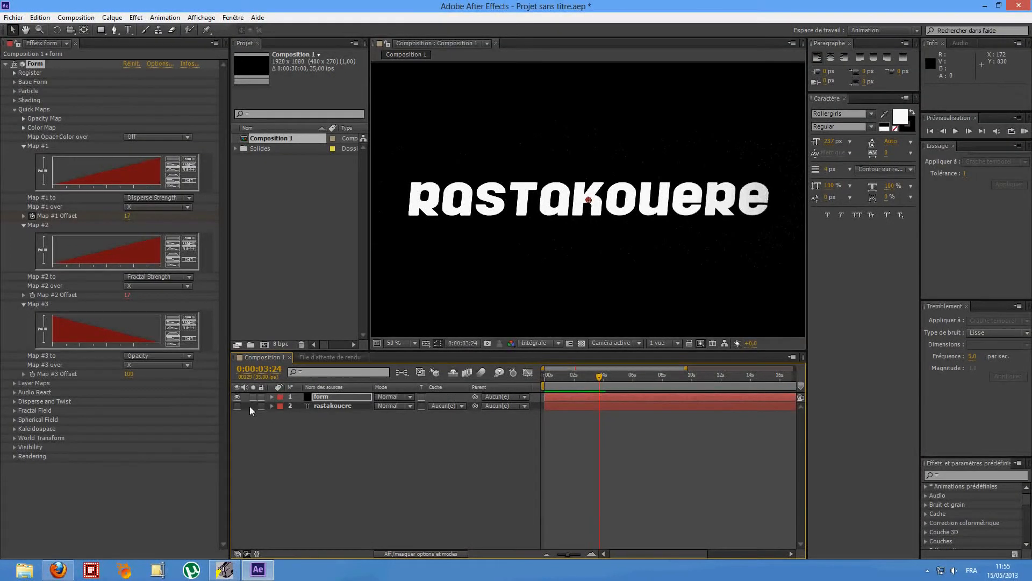
Try deleting the rastakouere text layer, check the form layer at 0:00:01:24, and undo the deletion
click(321, 406)
key(Delete)
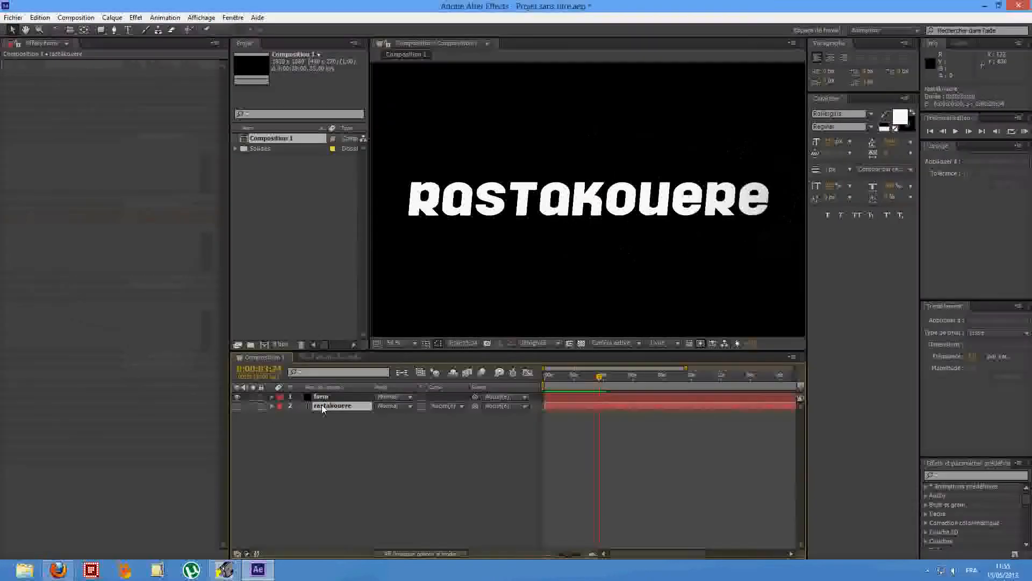
click(571, 377)
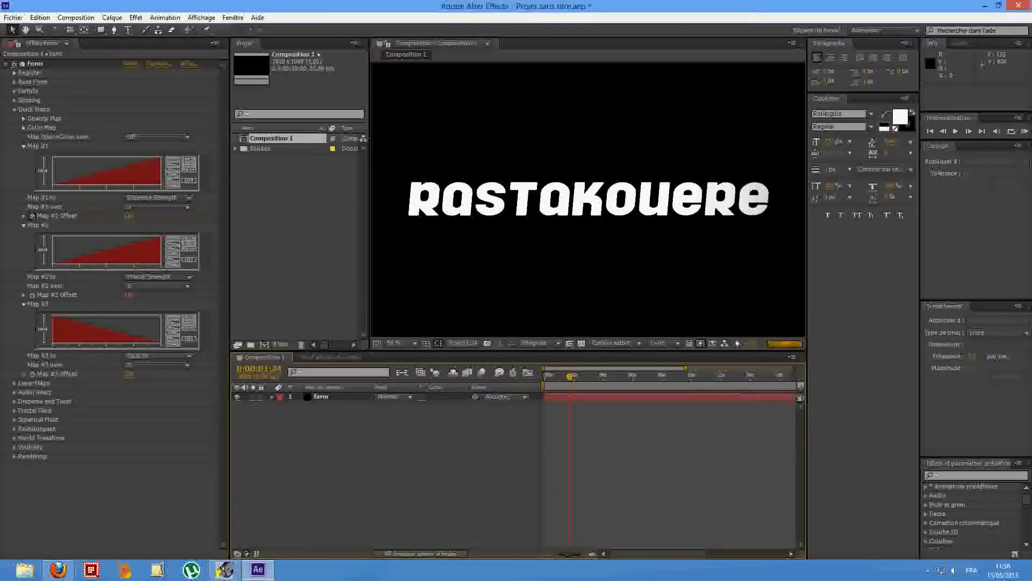
key(ctrl+z)
key(space)
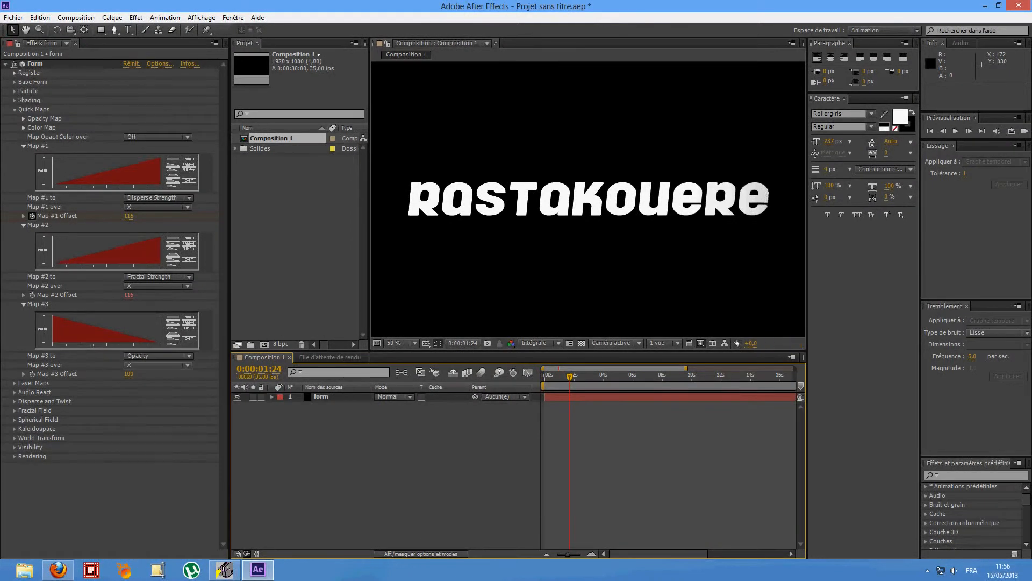
Scrub the particle reveal to 0:00:02:06 with the text layer present and clear the layer selection
click(577, 376)
click(564, 378)
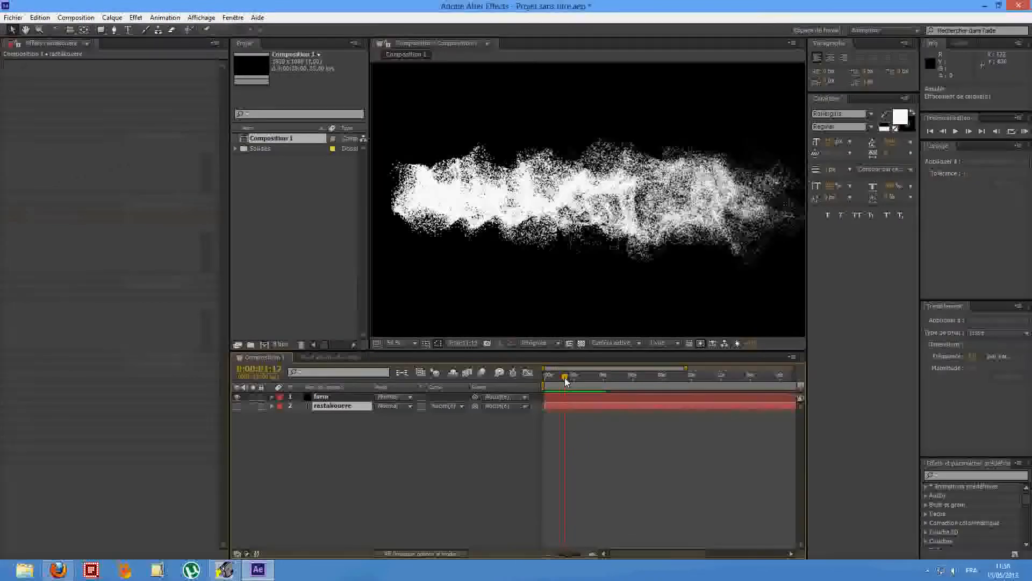
drag(564, 377, 576, 380)
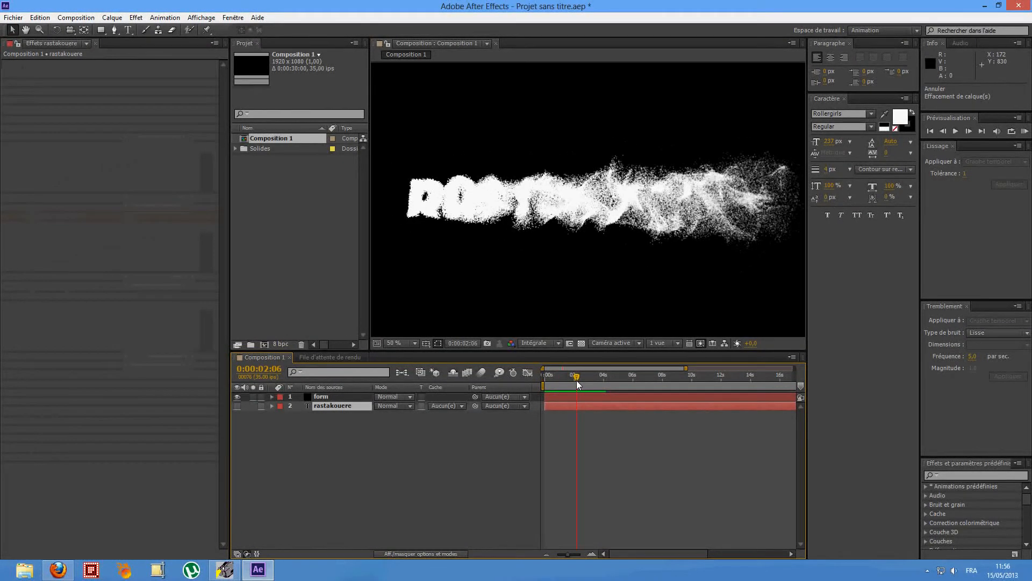
click(424, 464)
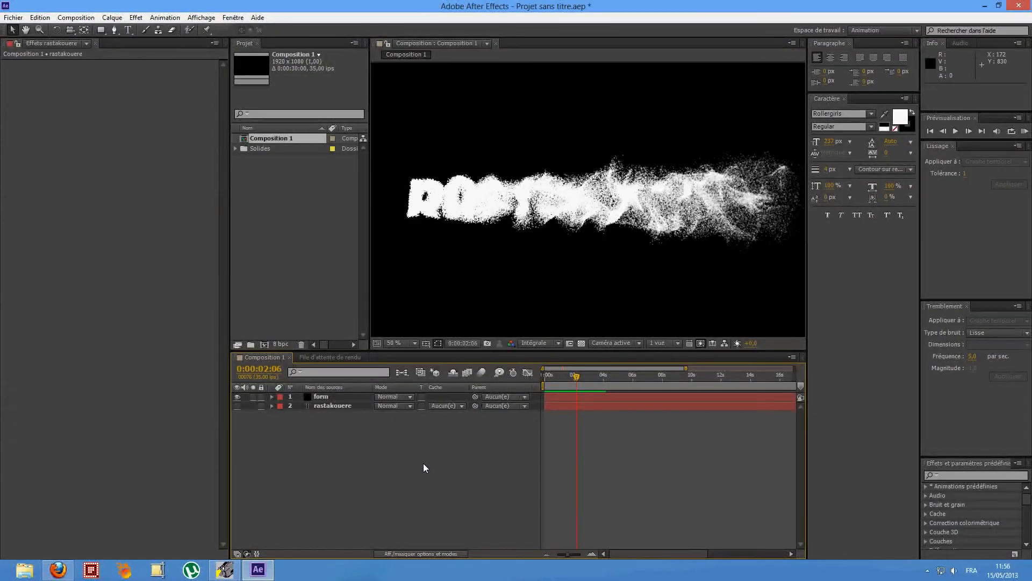
Precompose the form and rastakouere layers as "form", moving all attributes into the new composition without opening it
click(333, 405)
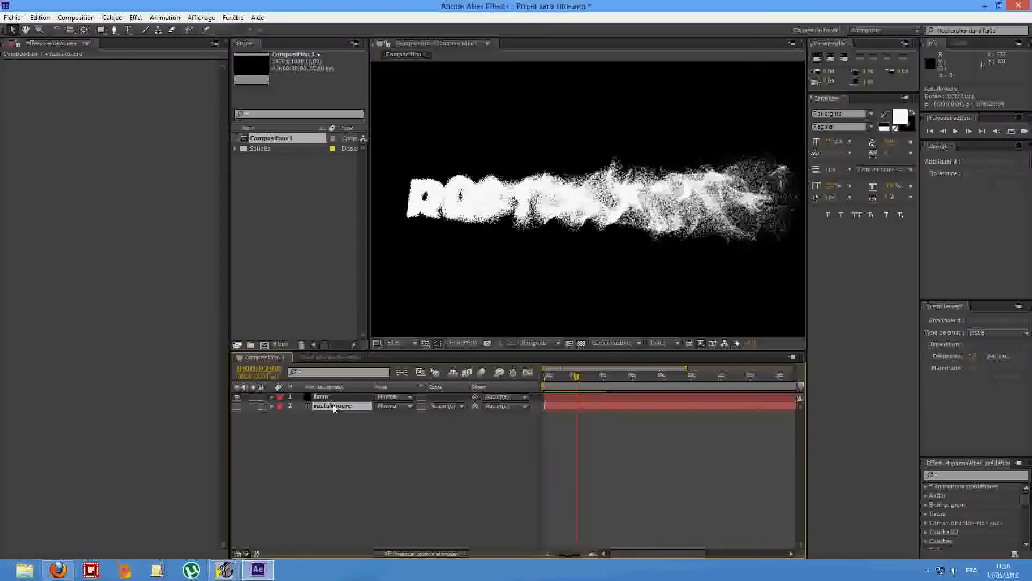
shift+click(331, 398)
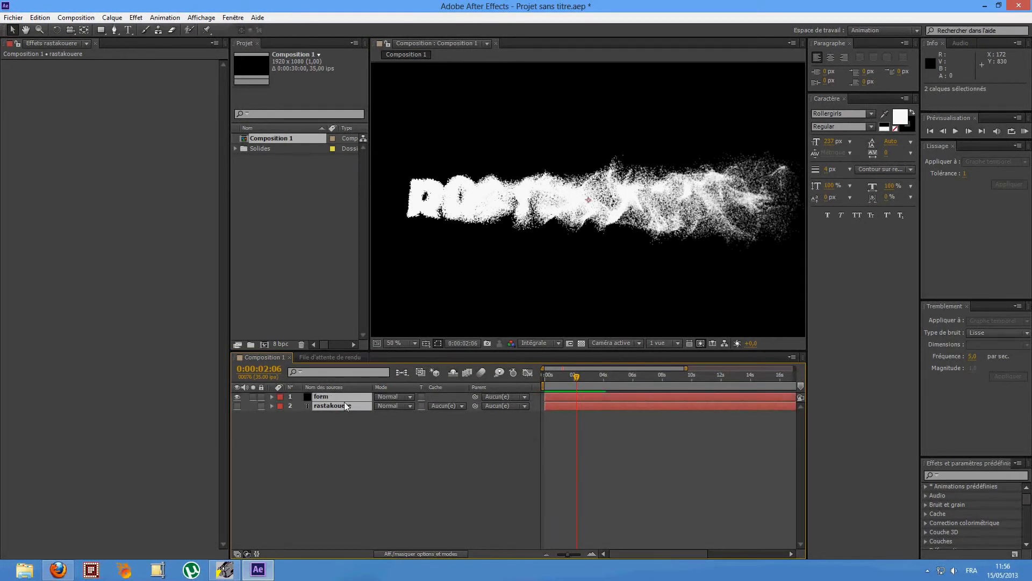
click(112, 18)
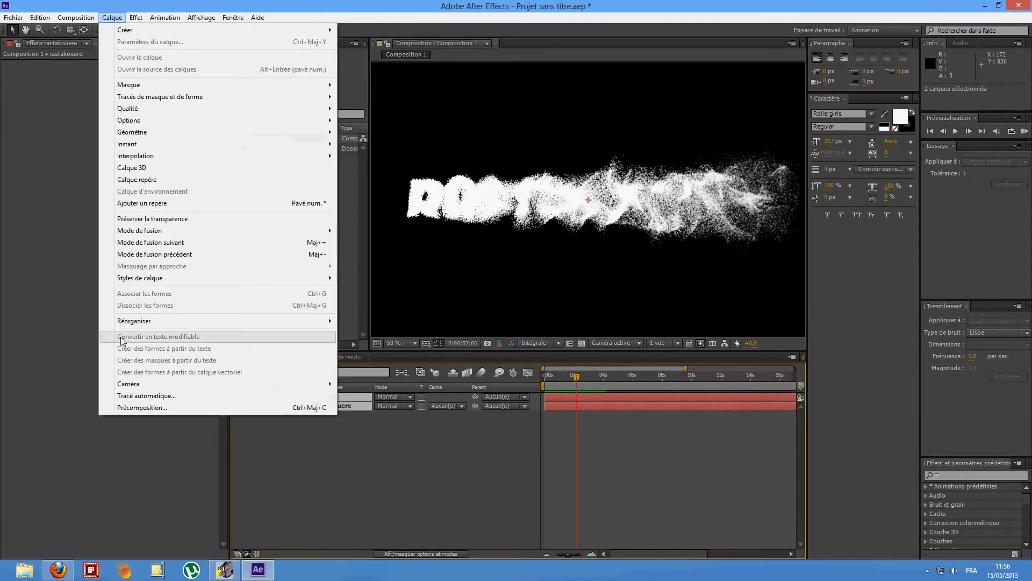
click(142, 407)
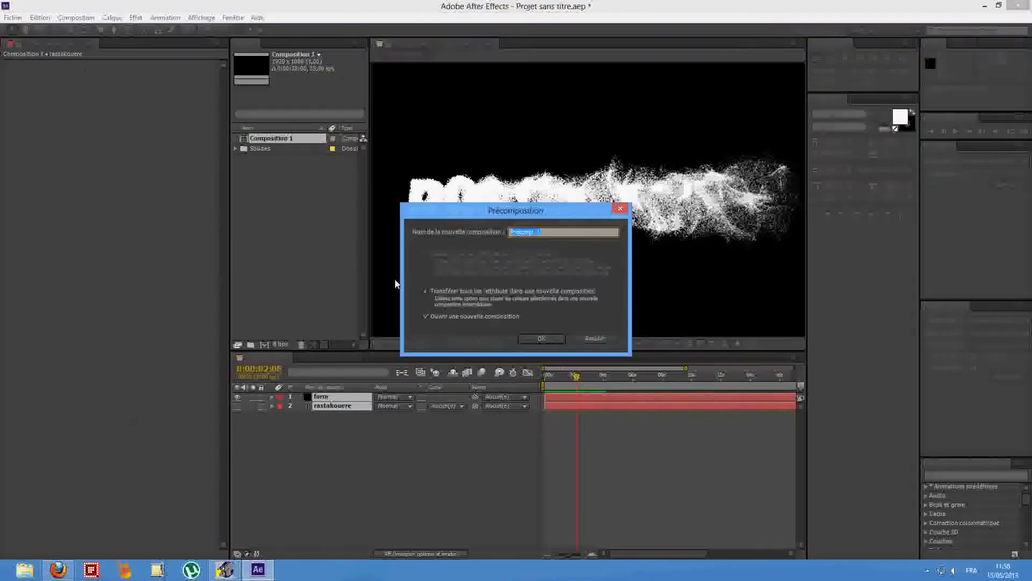
click(424, 317)
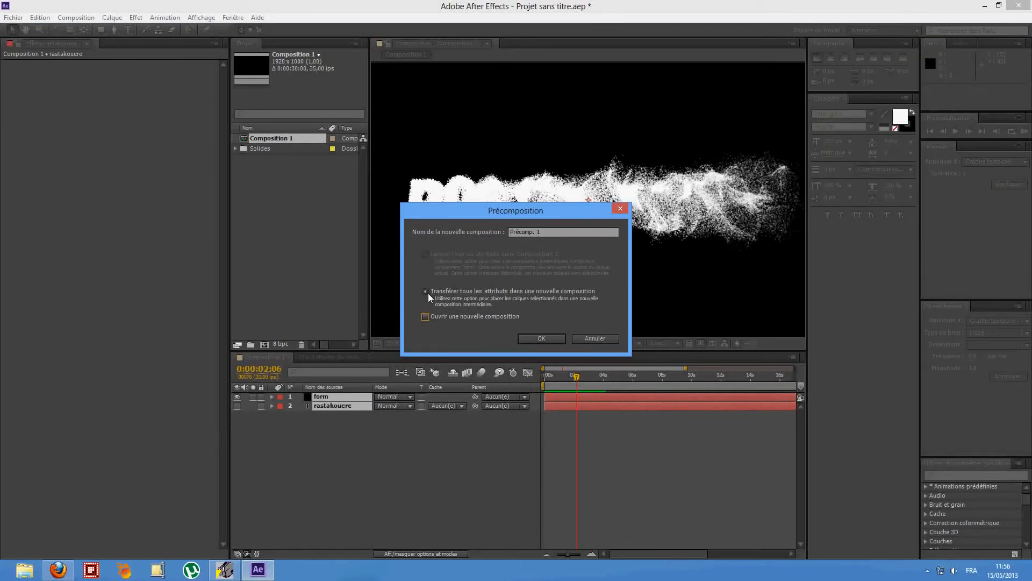
click(557, 236)
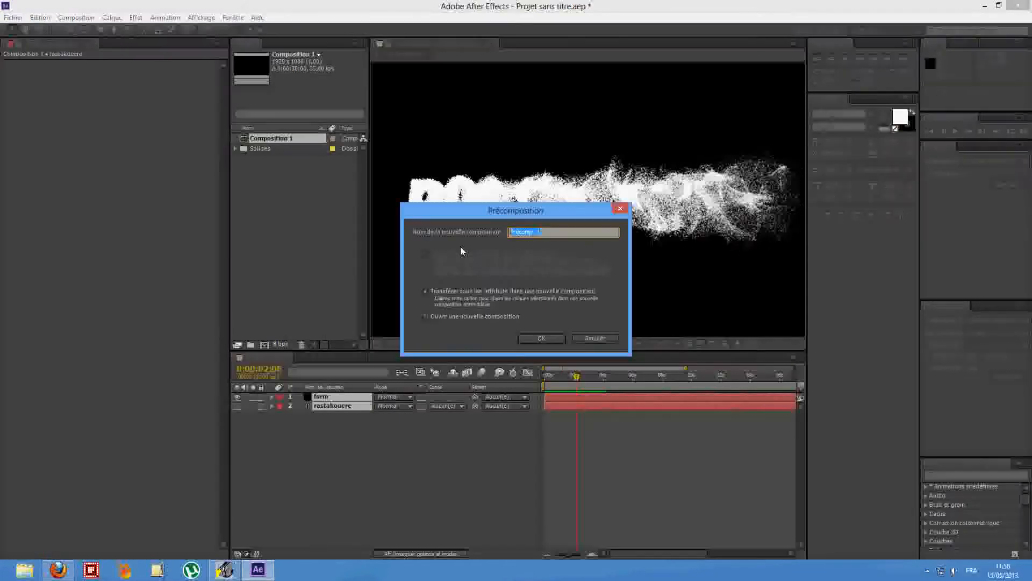
text(form)
key(Return)
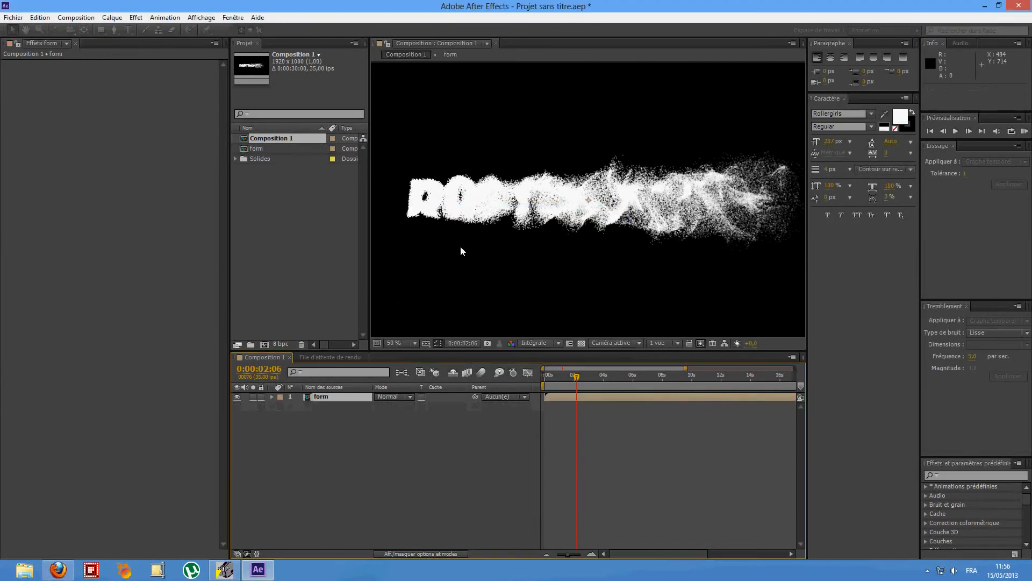
Delete the form precomposition layer from Composition 1 and place the form composition from the project back into the frame
click(257, 146)
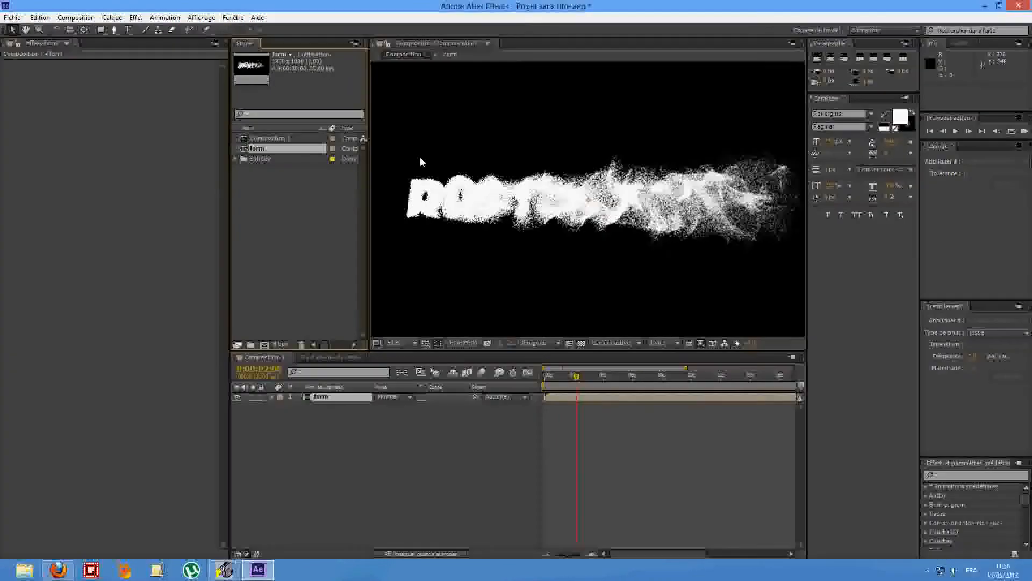
click(344, 398)
key(Delete)
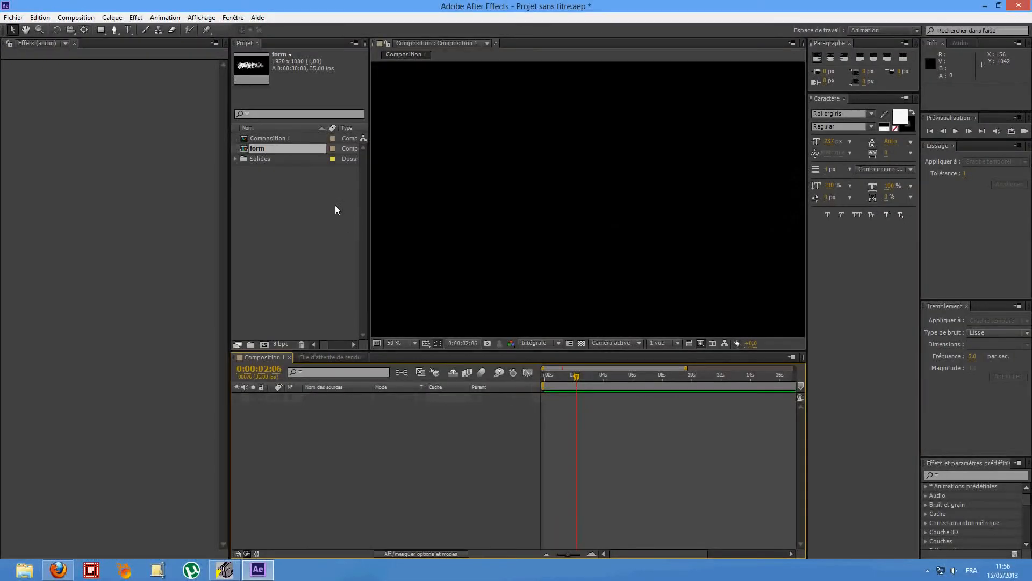
drag(265, 149, 564, 191)
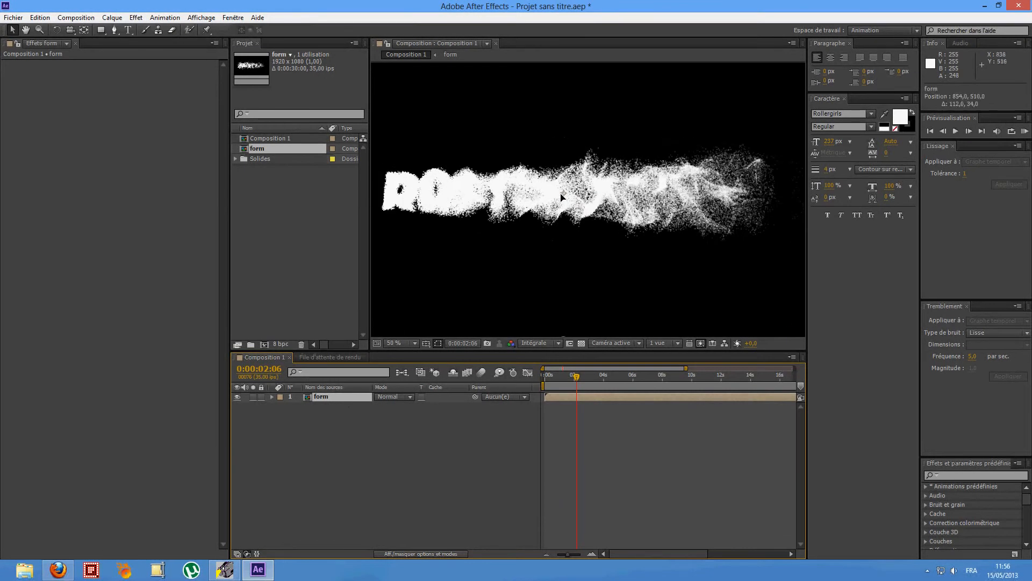
click(267, 140)
click(266, 146)
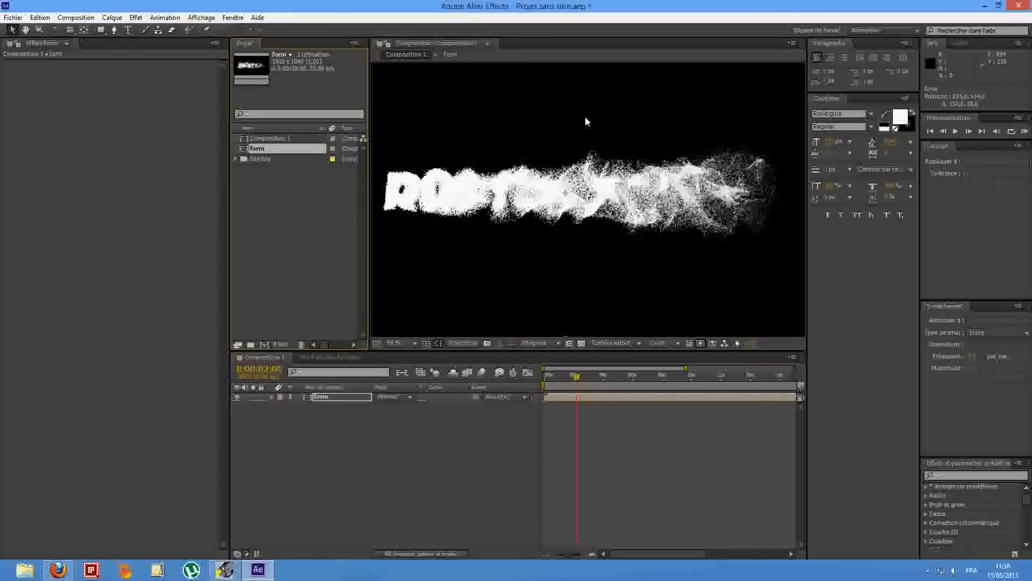